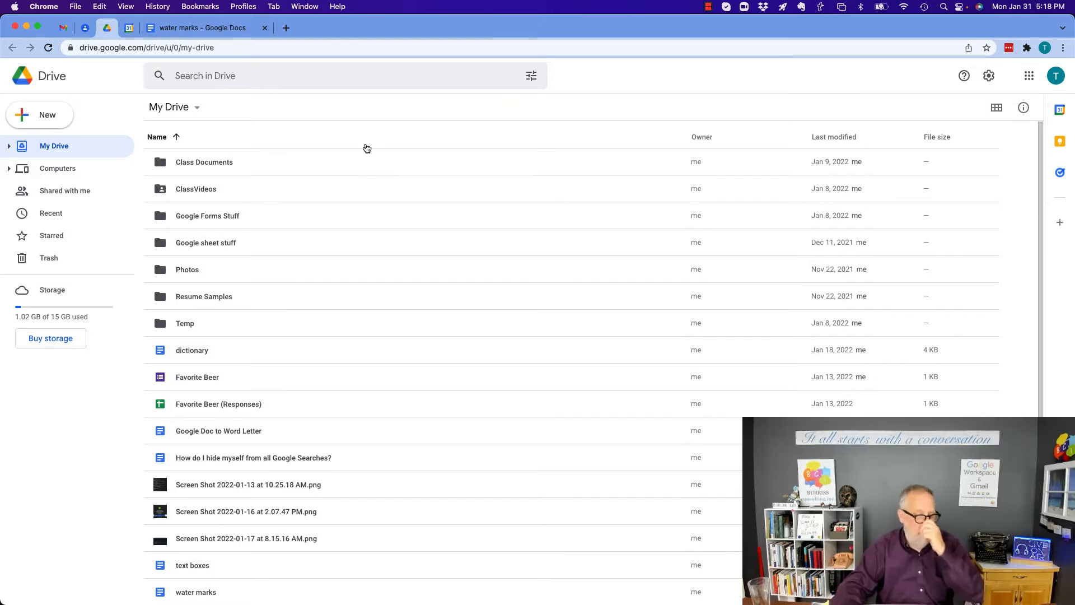
Create a new blank Google Form from My Drive and dismiss the tab-grouping tip.
left_click(38, 119)
left_click(93, 248)
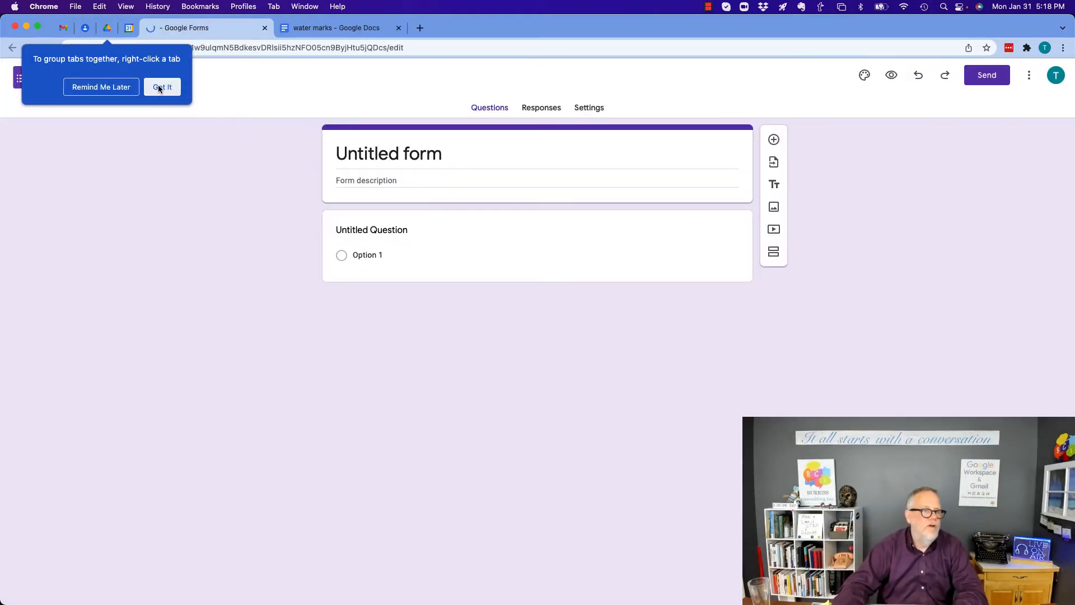
left_click(161, 86)
Title the form "Test form" and give the form file the same name.
left_click(409, 153)
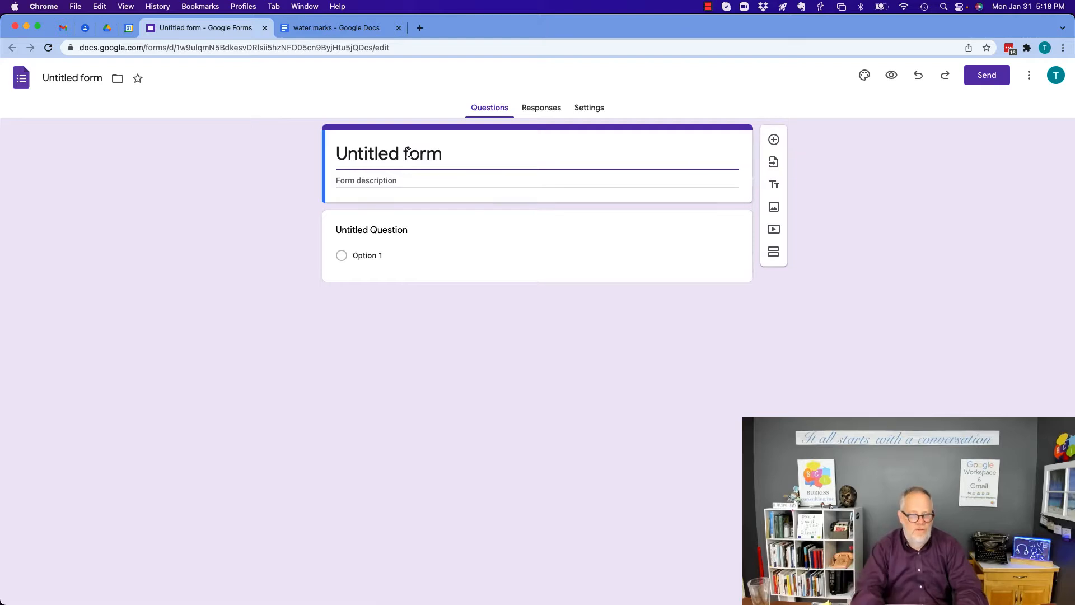
triple_click(409, 153)
type("Test form")
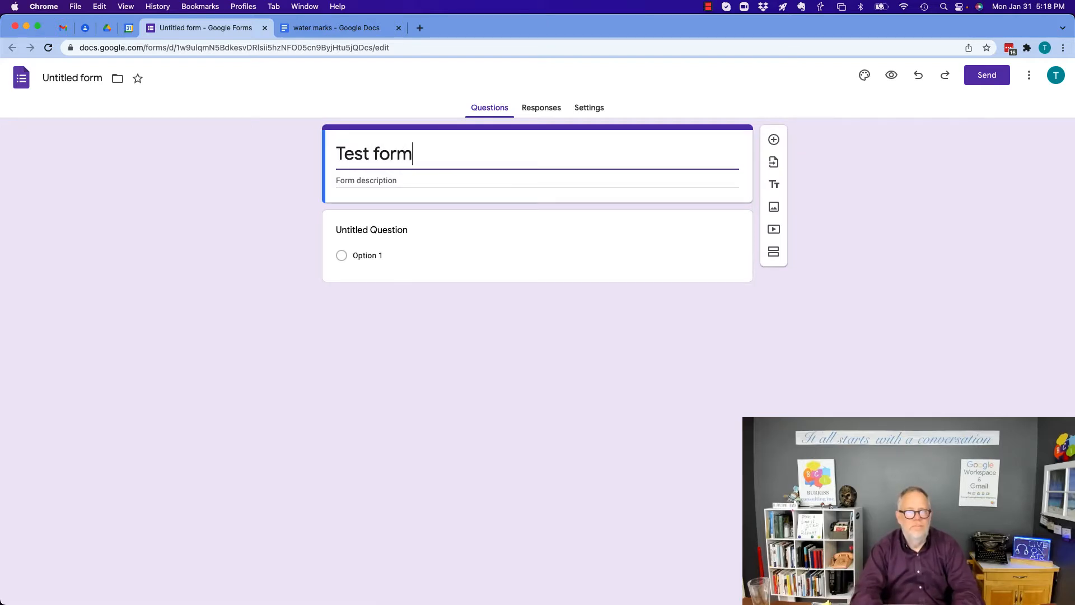
key("Tab")
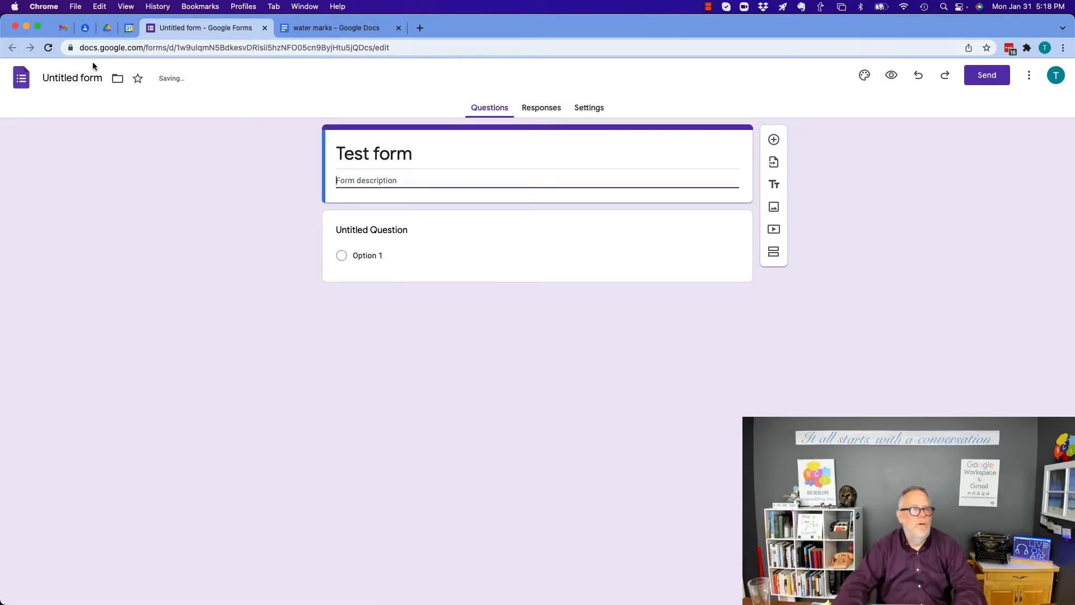
left_click(75, 77)
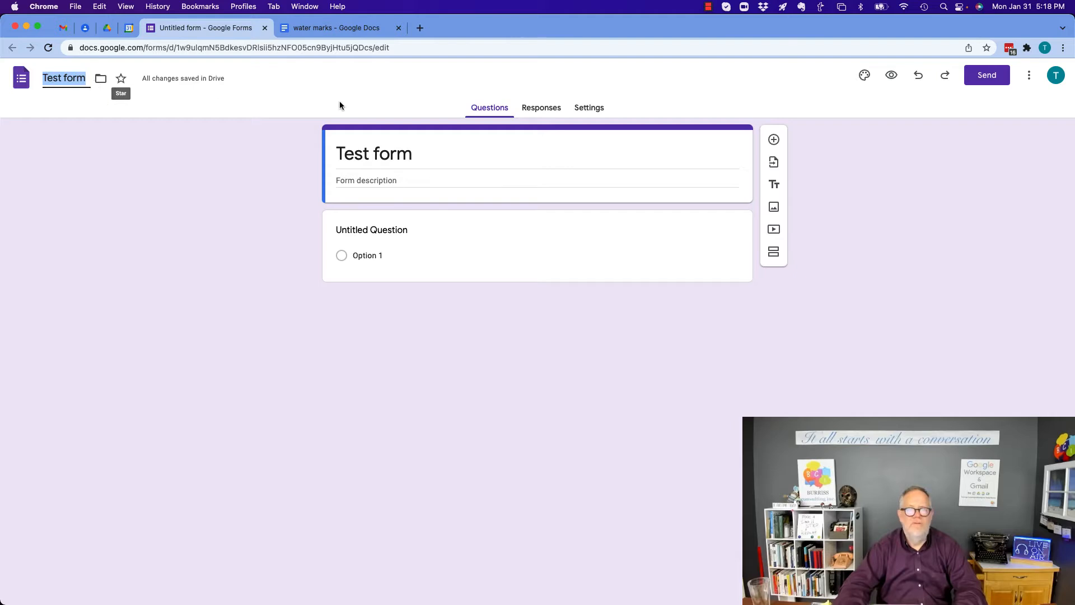
Add a File upload question titled "Company Logo", accepting that respondents upload files to Drive.
left_click(774, 140)
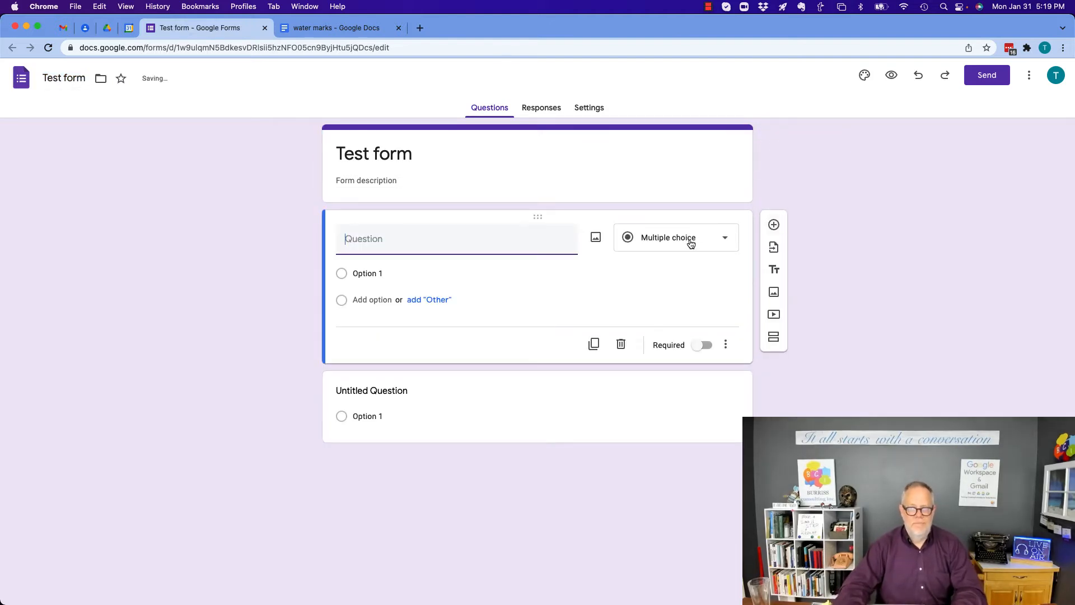
left_click(691, 243)
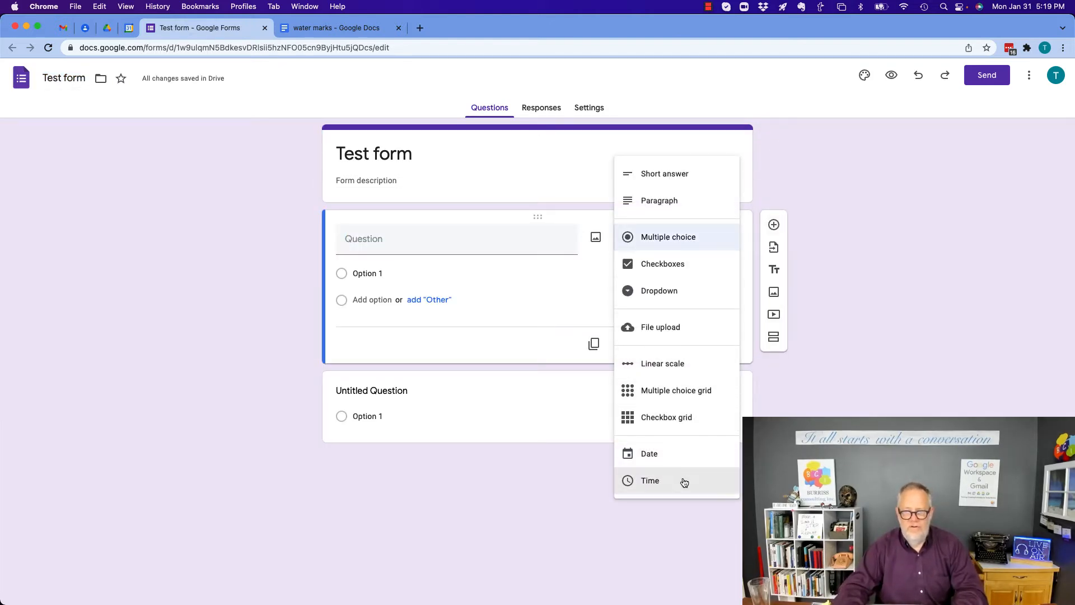
left_click(659, 329)
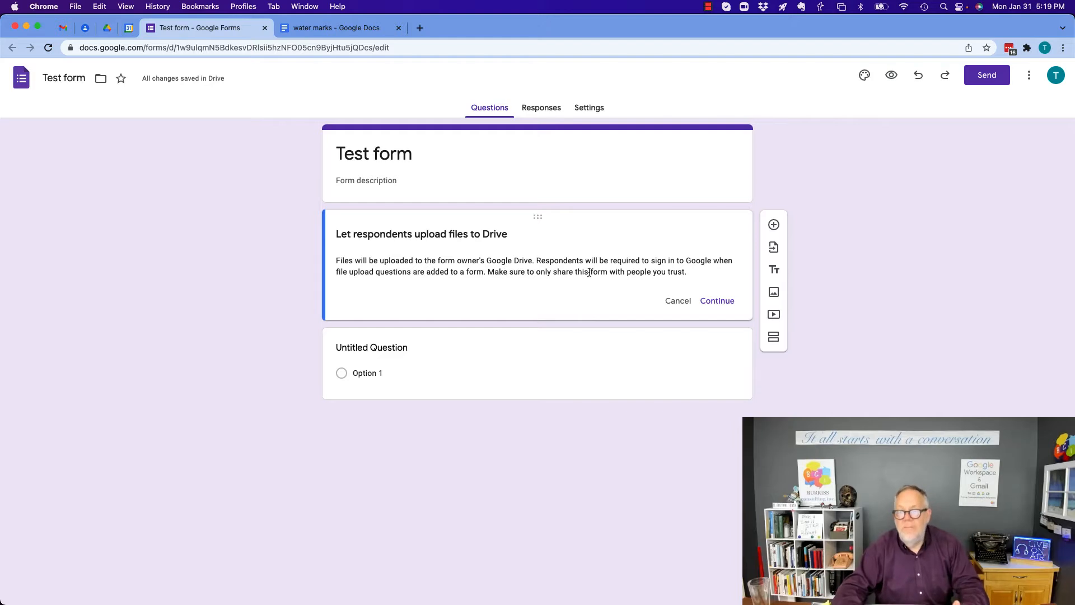
left_click_drag(343, 272, 394, 274)
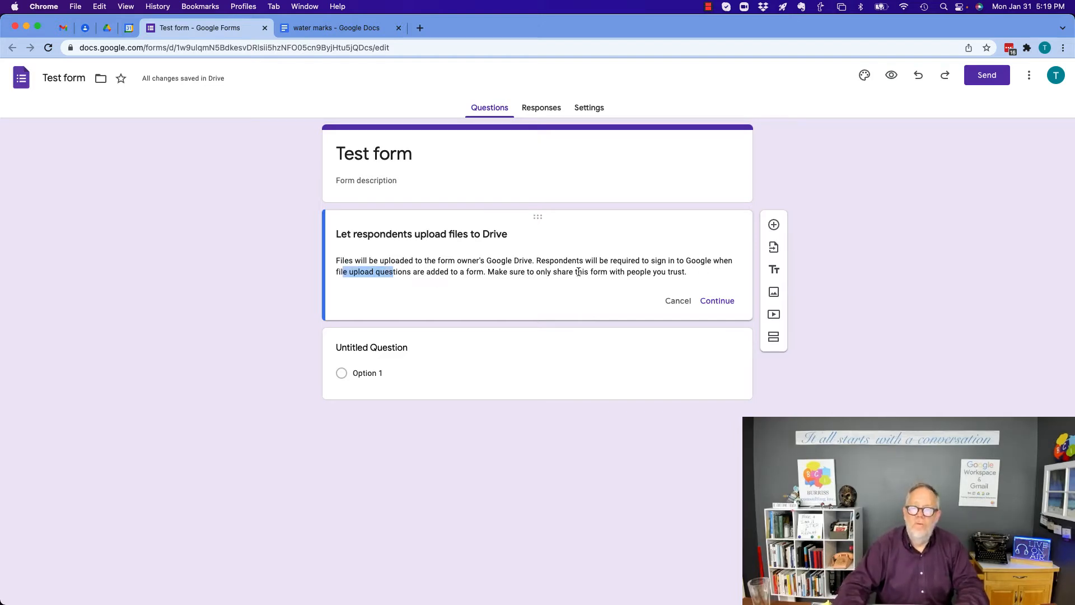
left_click_drag(628, 273, 698, 274)
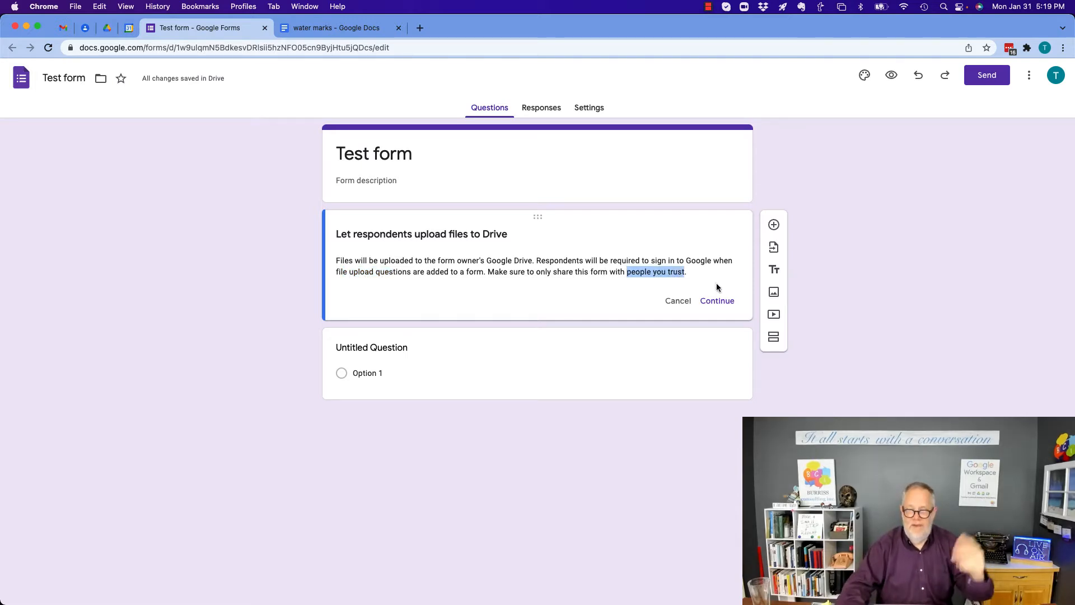
left_click(715, 301)
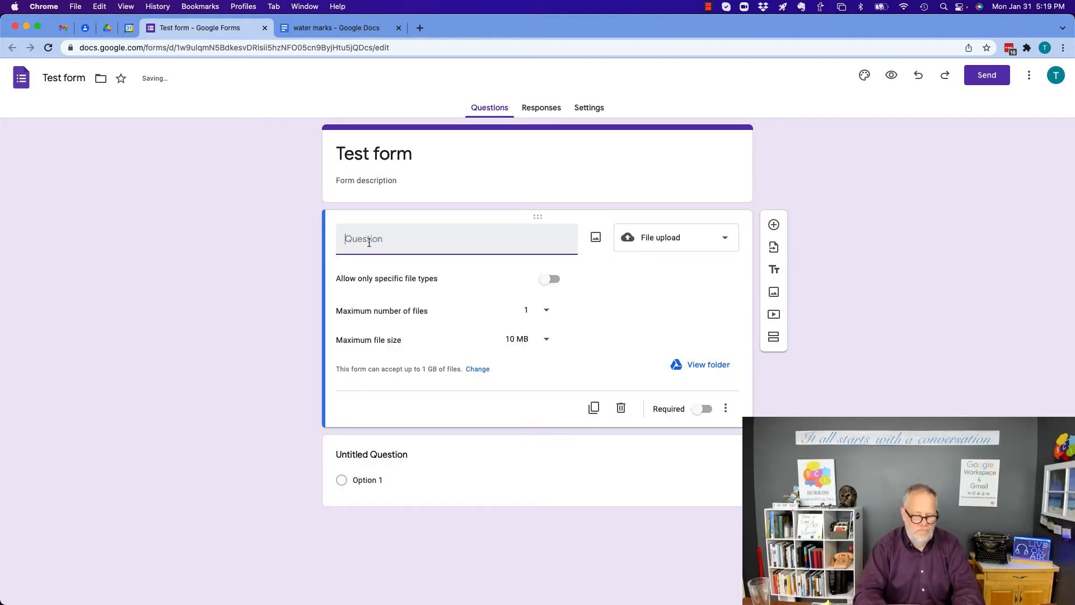
type("Logo")
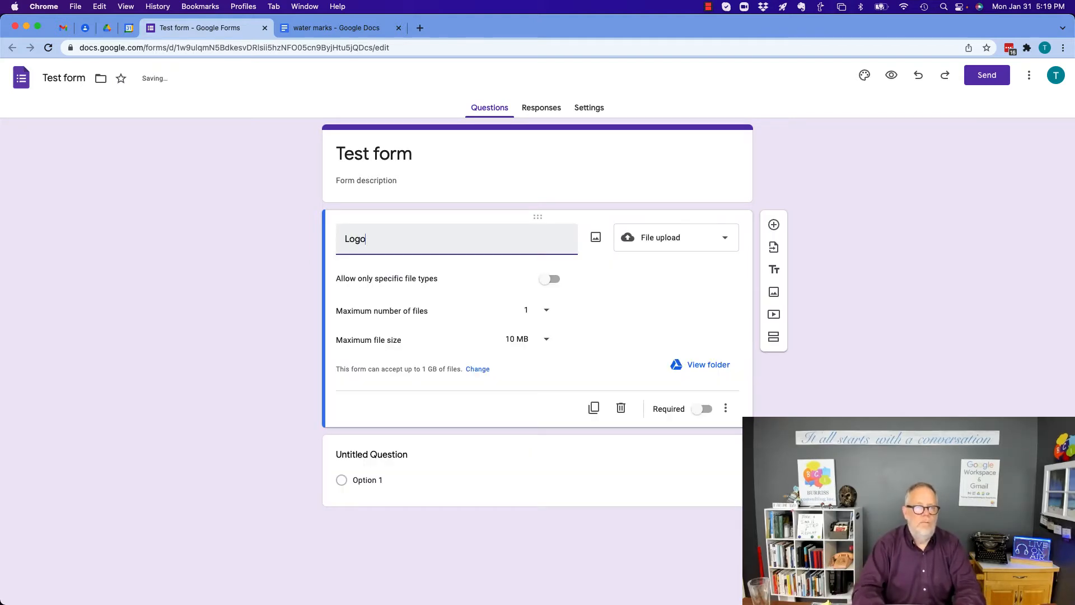
type("Company")
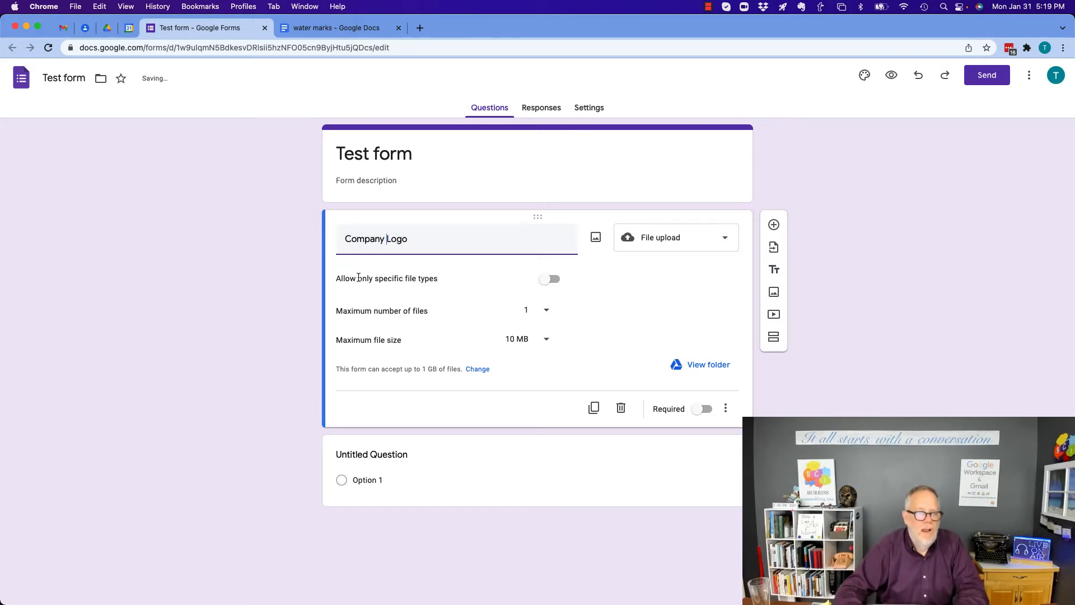
Restrict the Company Logo uploads to Drawing and Image files with a maximum file size of 100 MB.
left_click(551, 277)
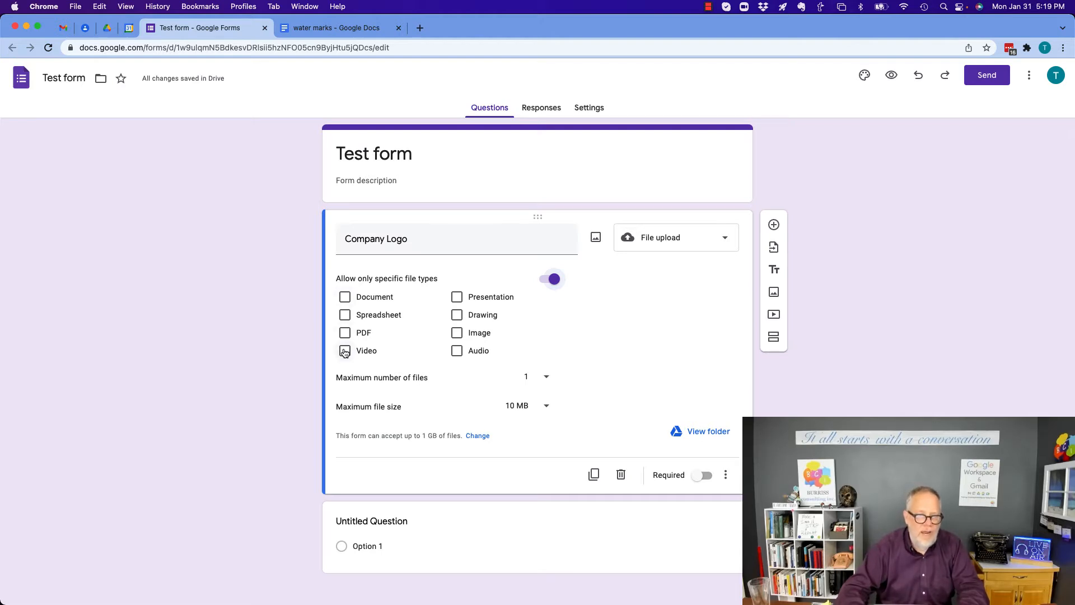
left_click(457, 333)
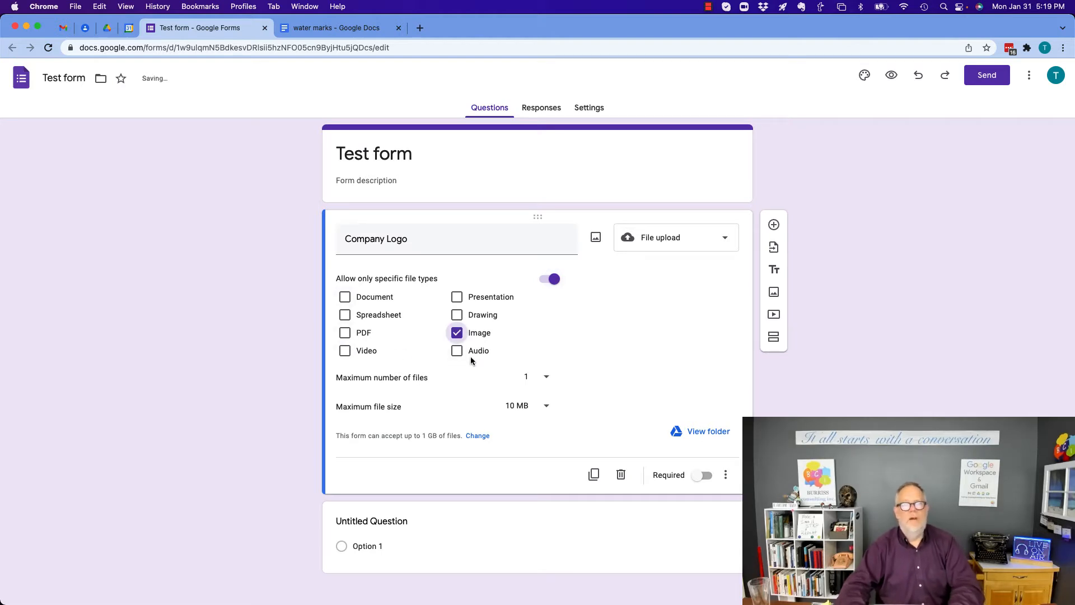
left_click(457, 315)
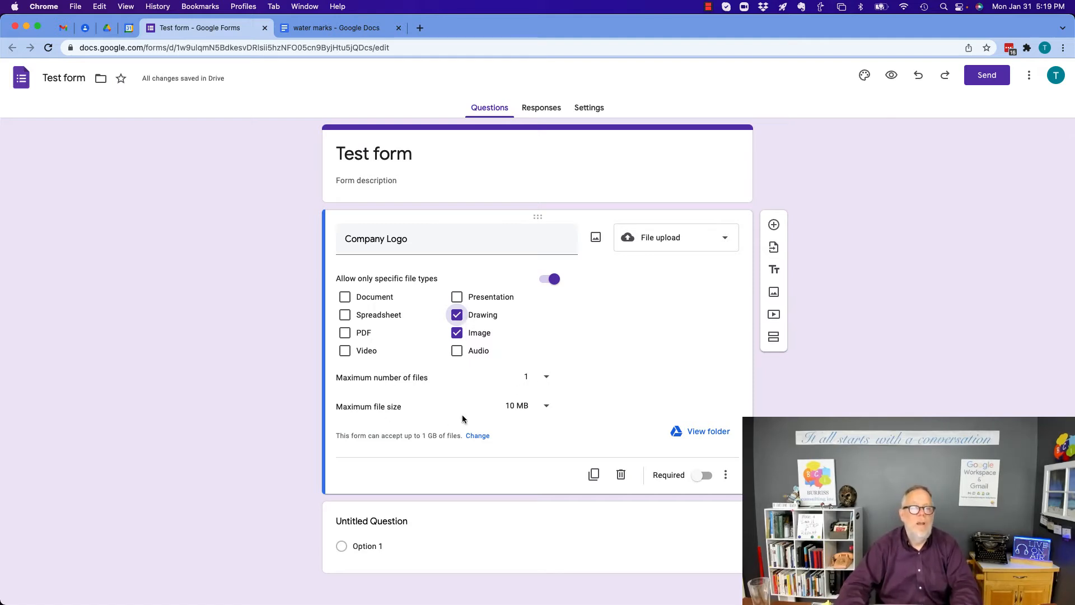
left_click(544, 408)
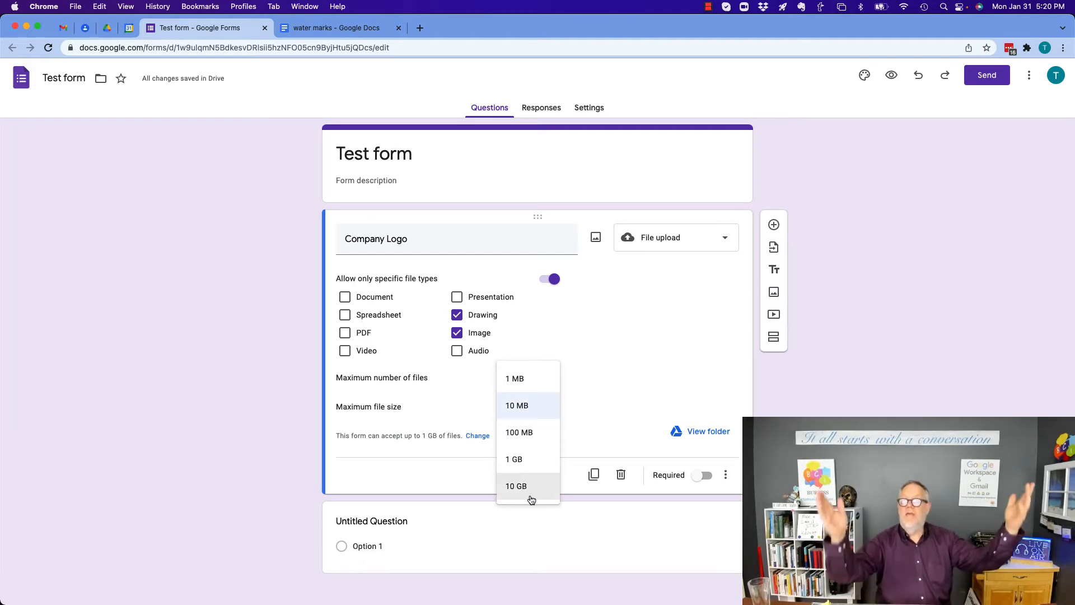
left_click(521, 407)
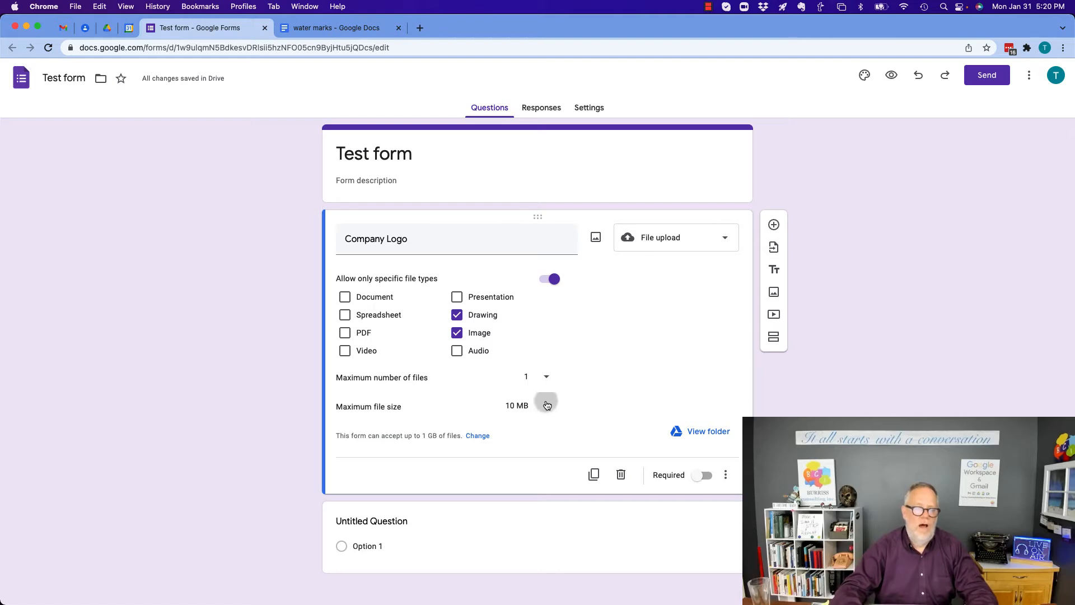
left_click(544, 405)
left_click(526, 429)
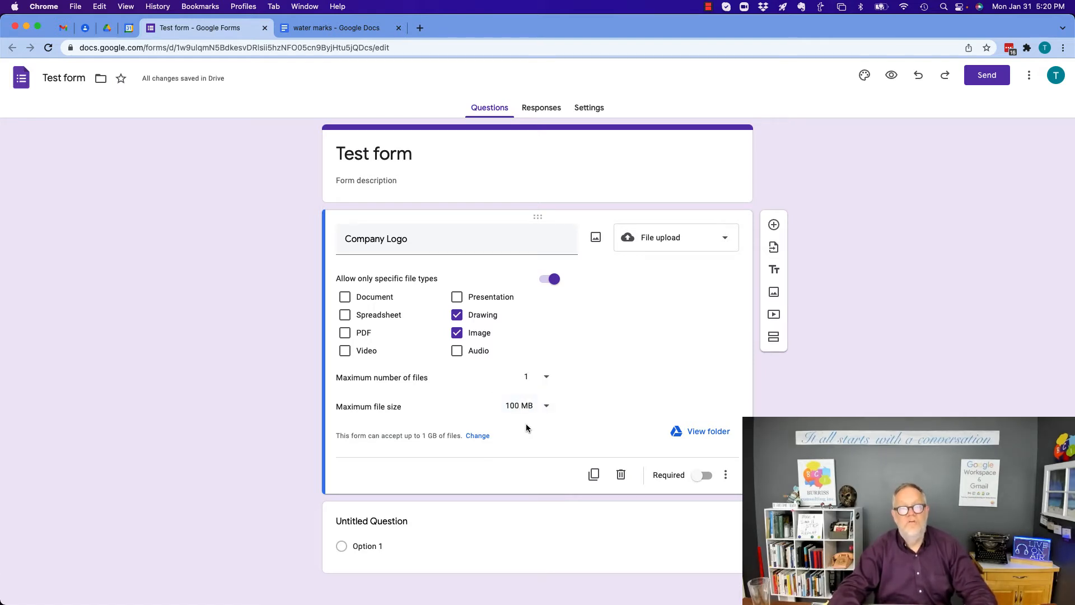
View the Drive folder that stores the Company Logo file responses and return to the form.
left_click(714, 434)
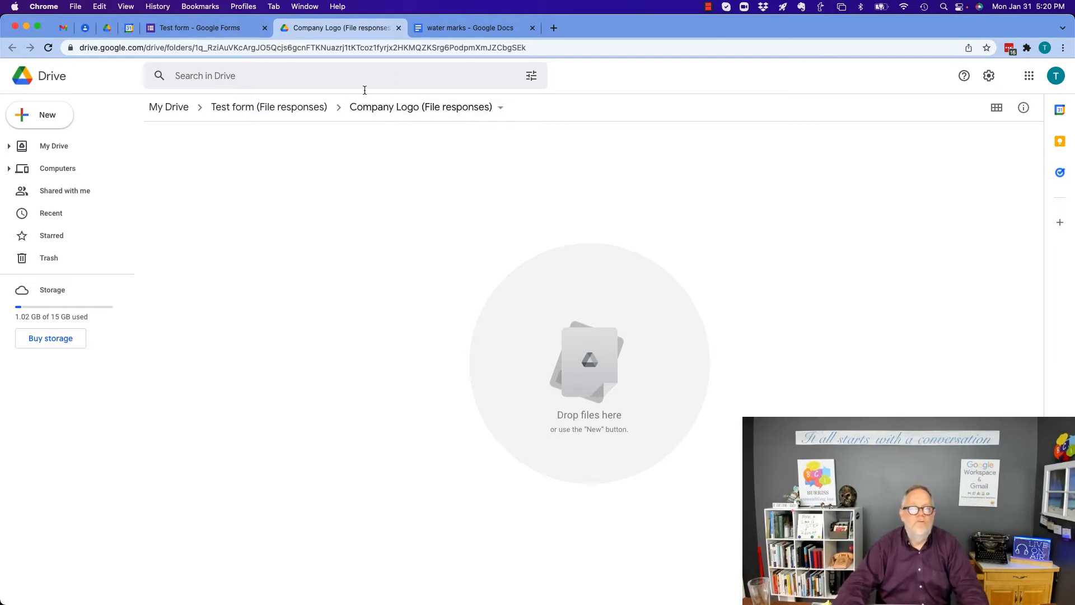
left_click(398, 28)
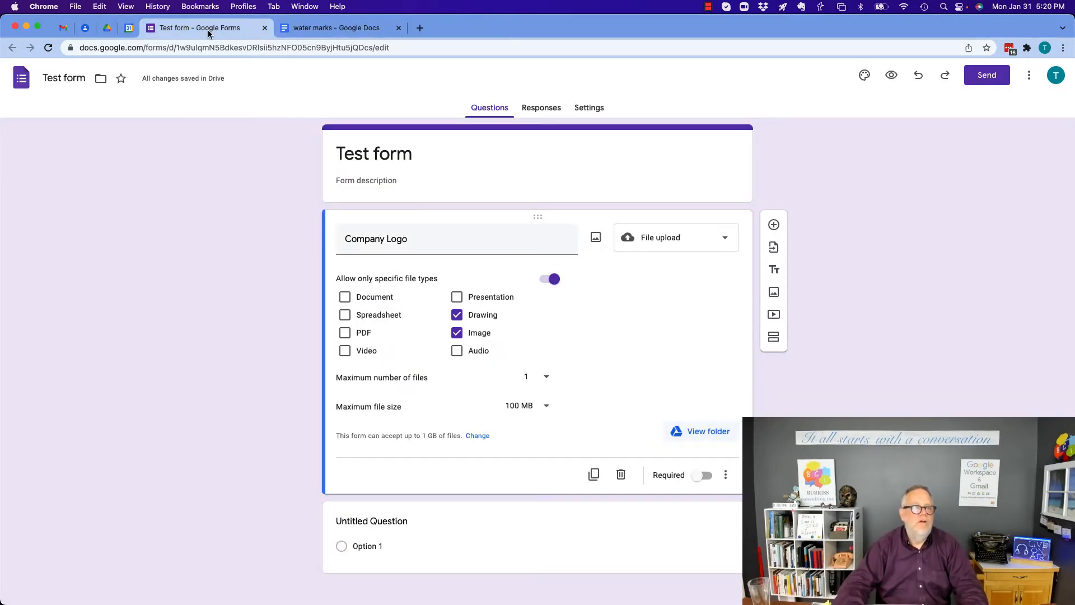
Retitle the untitled question "What is your company Name" and change its type to Short answer.
scroll(570, 444, "down", 1)
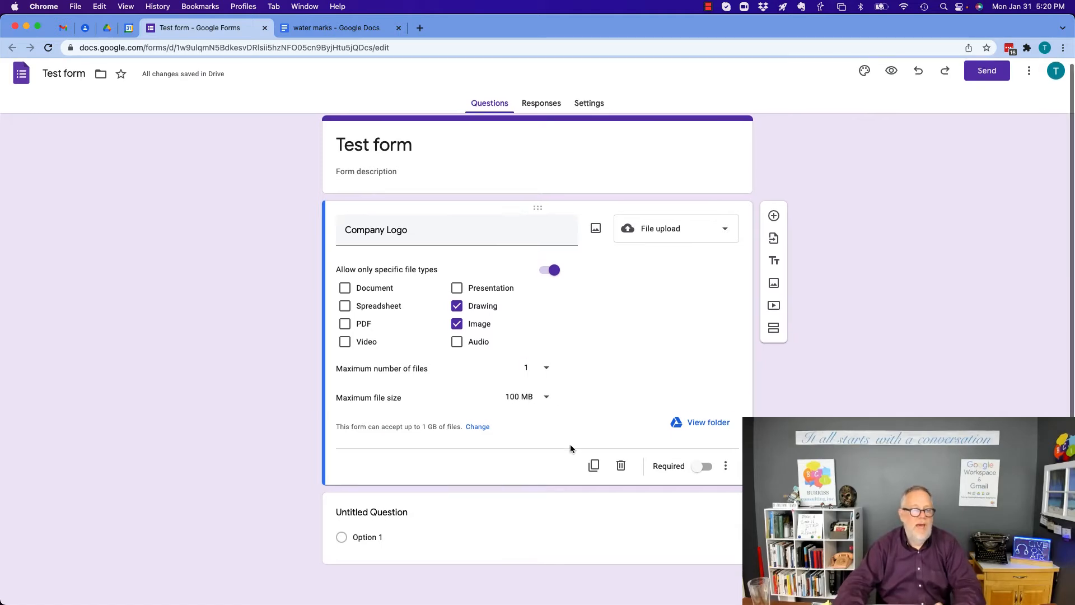
left_click(383, 516)
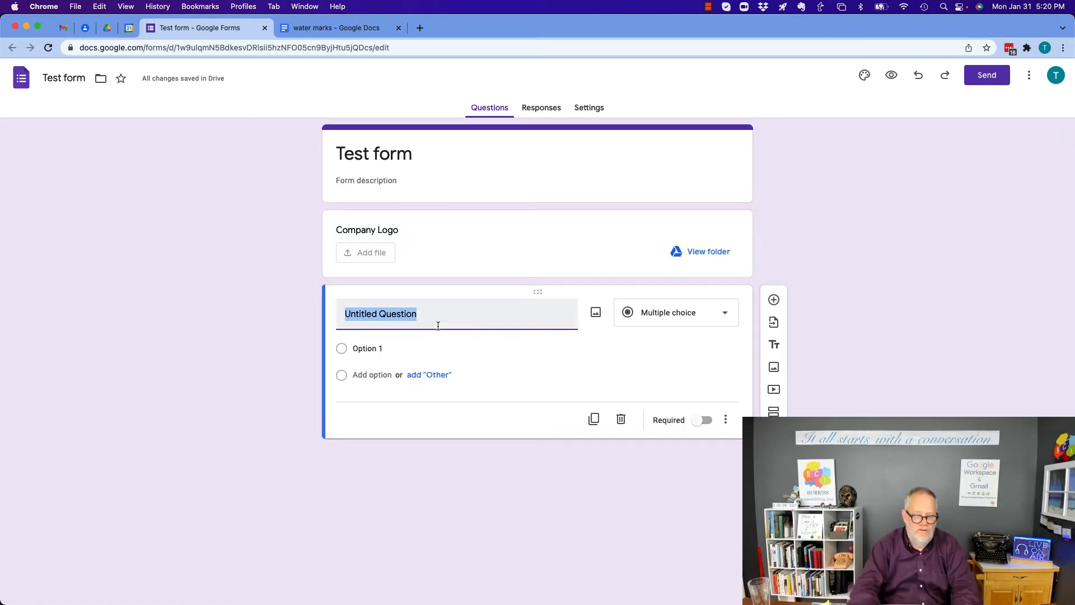
type("What is yo")
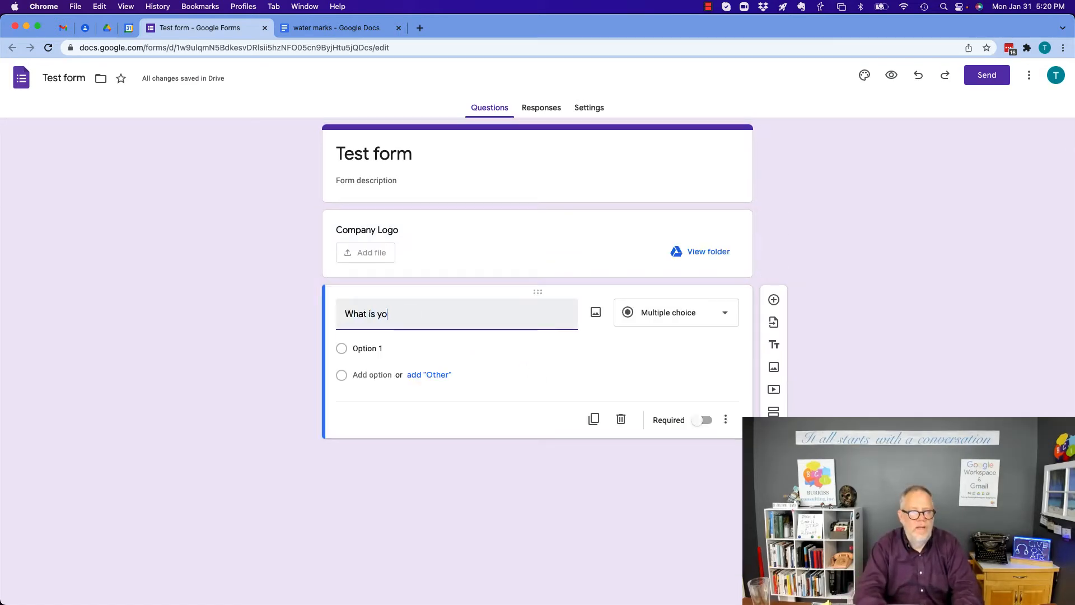
type("ur company na")
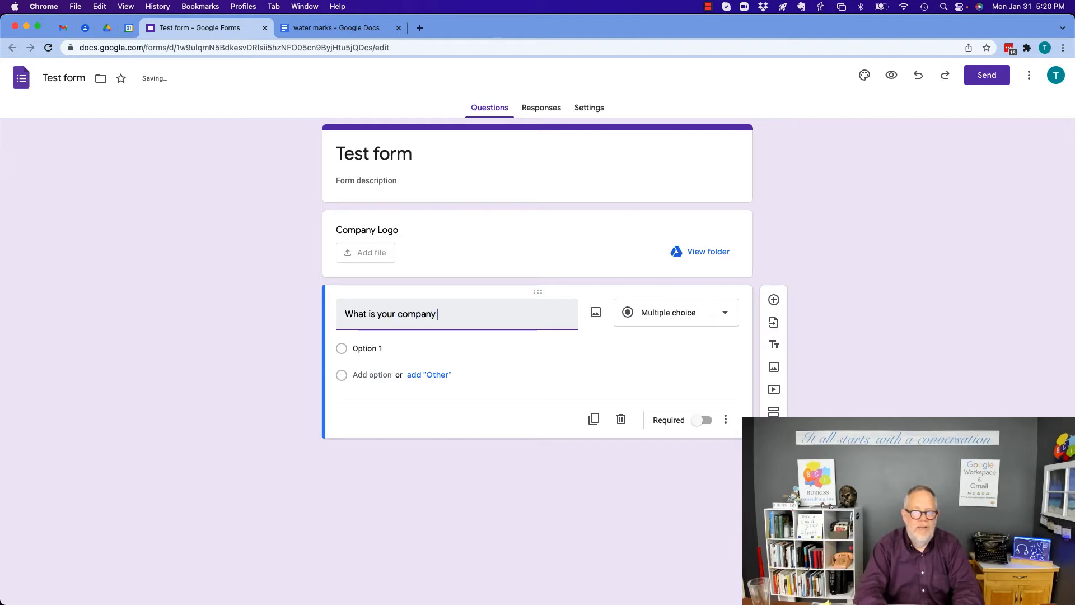
key("BackSpace")
key("BackSpace")
type("Name")
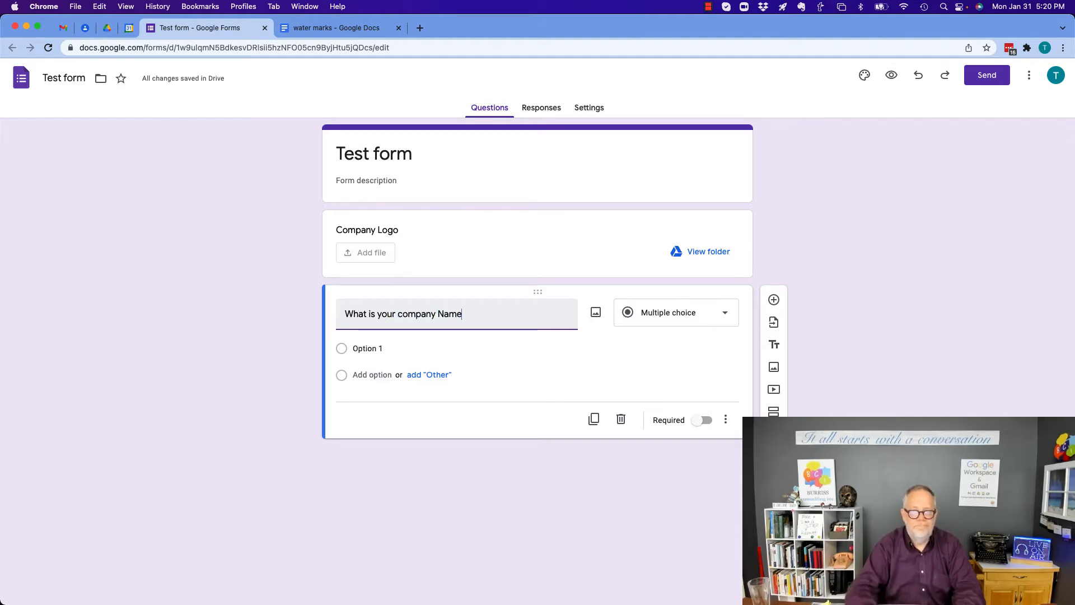
left_click(654, 318)
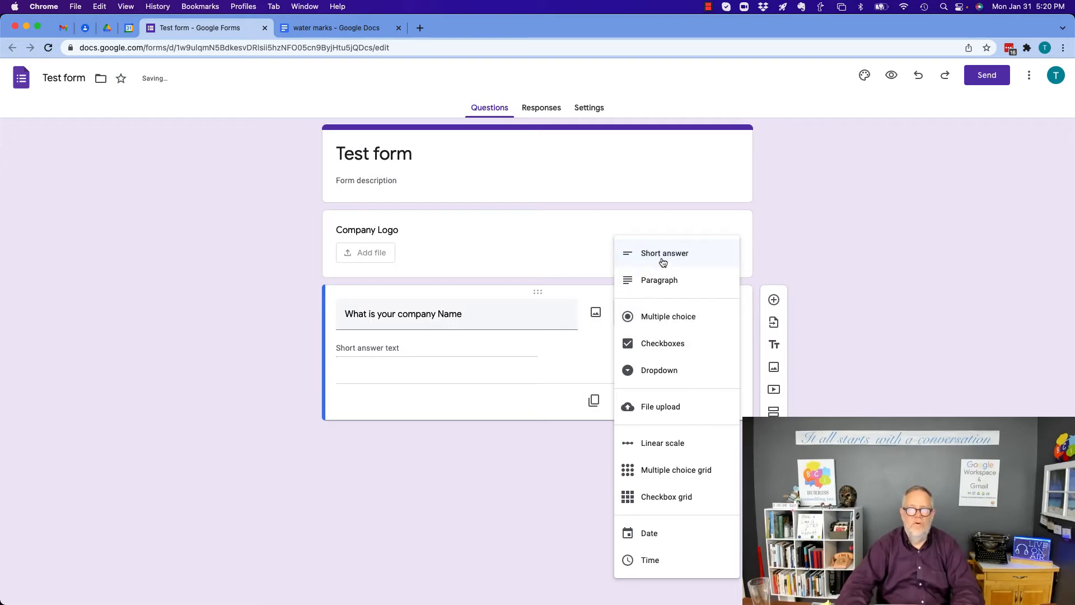
left_click(663, 257)
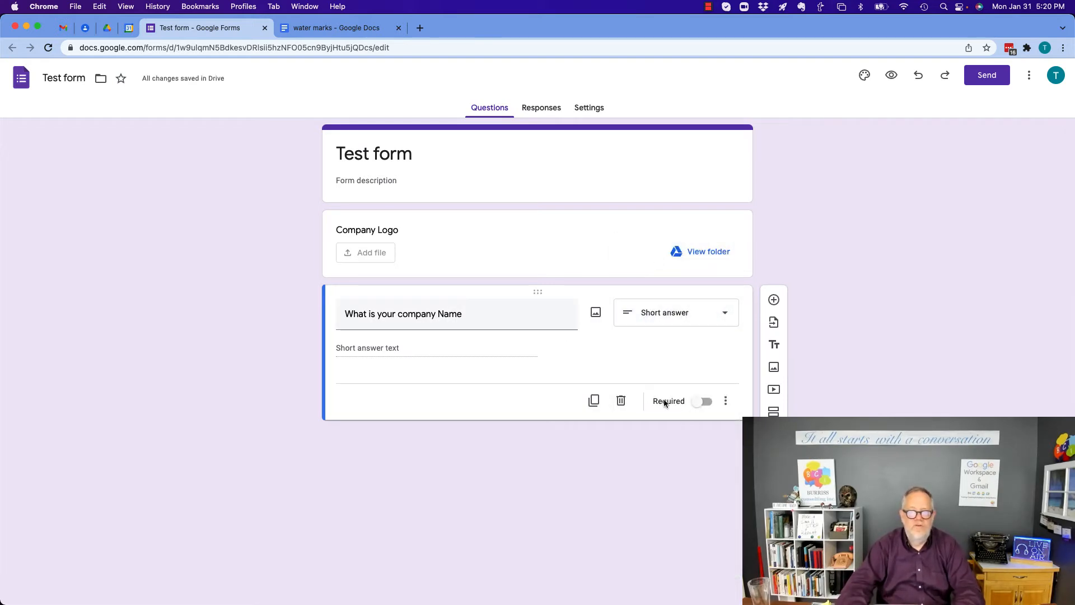
Make the company name question required and add the description "Please check the spelling.".
left_click(700, 402)
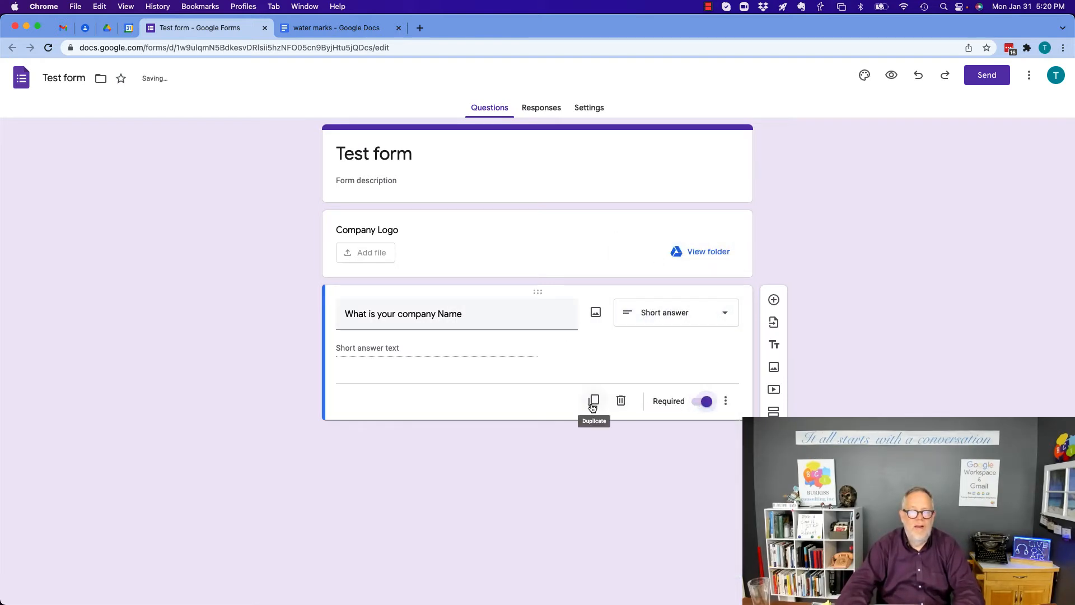
left_click(726, 401)
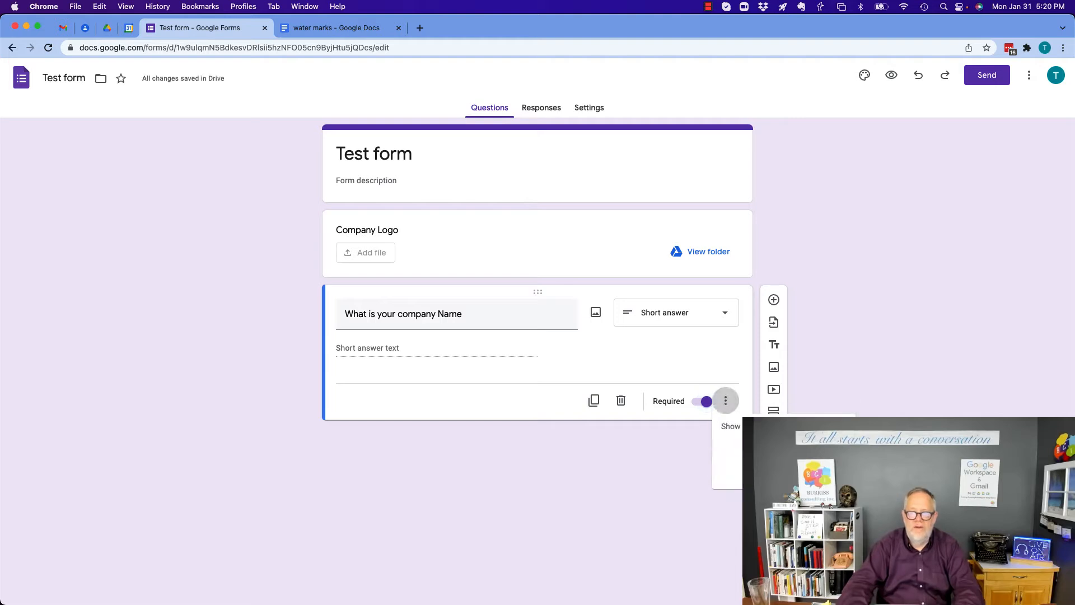
left_click(750, 448)
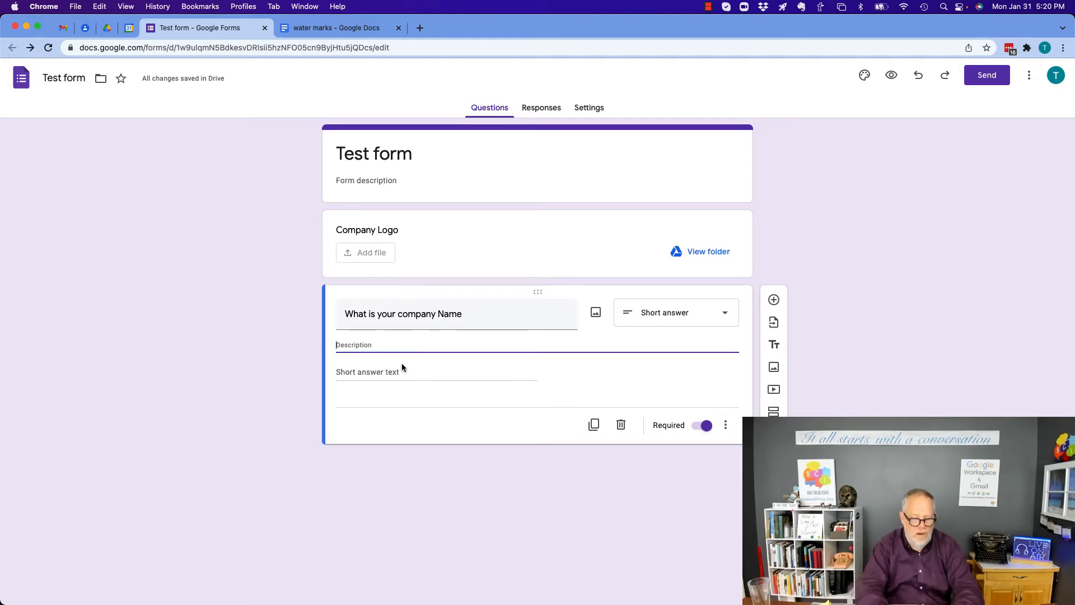
type("Please che")
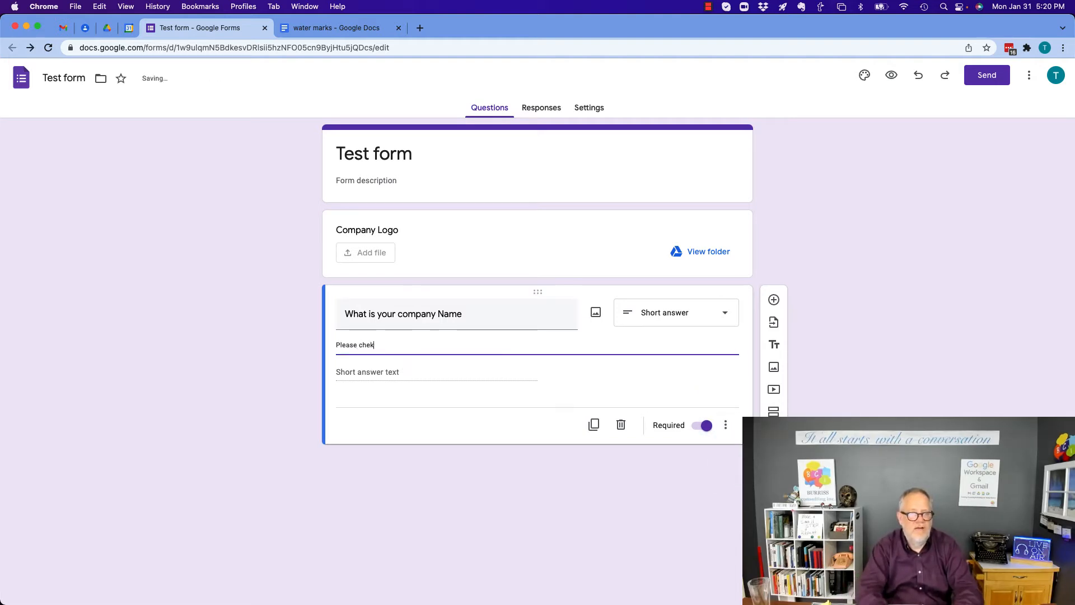
type("ckl the")
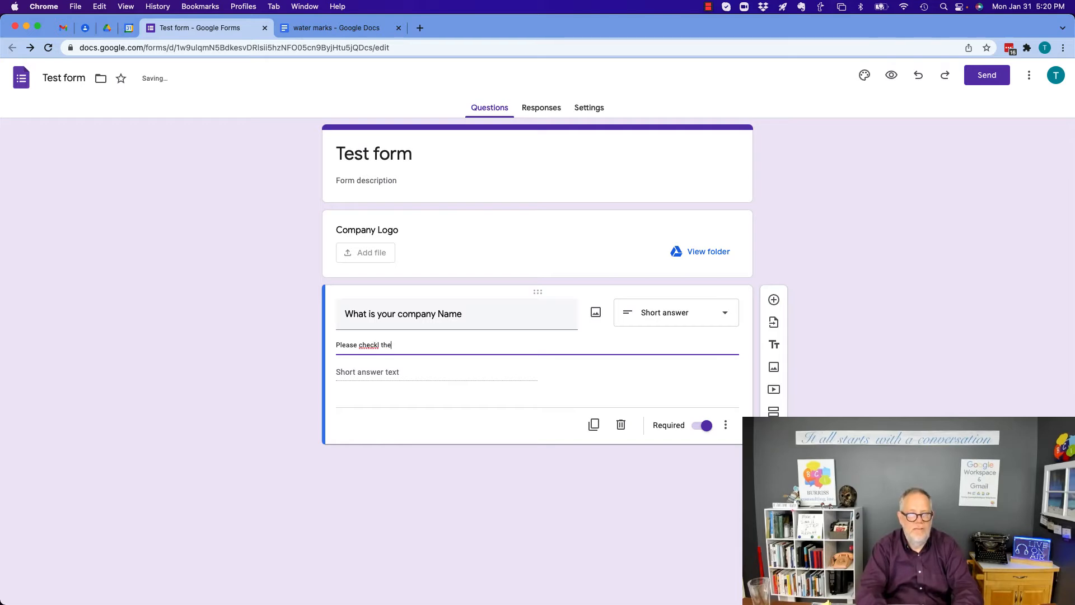
type(" th")
key("BackSpace")
key("BackSpace")
key("BackSpace")
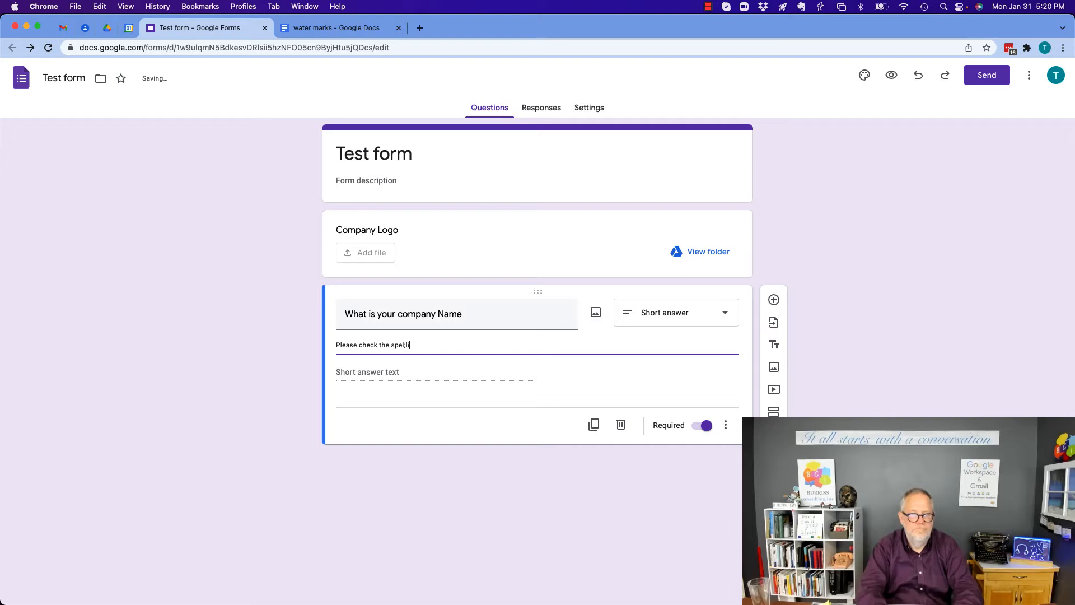
type("lling.")
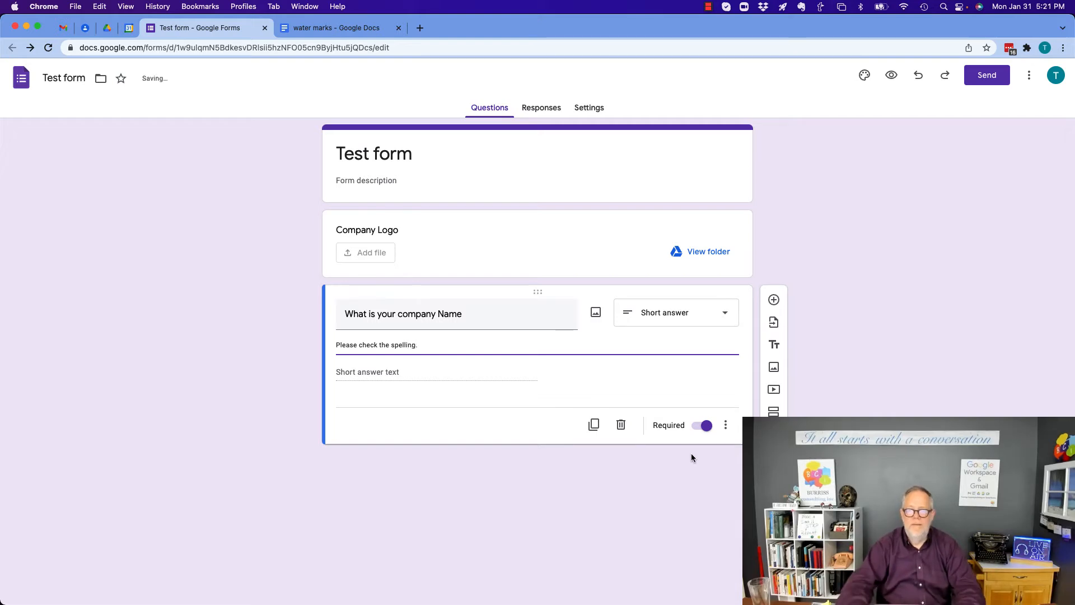
Make the Company Logo question required and turn on its description field.
left_click(423, 231)
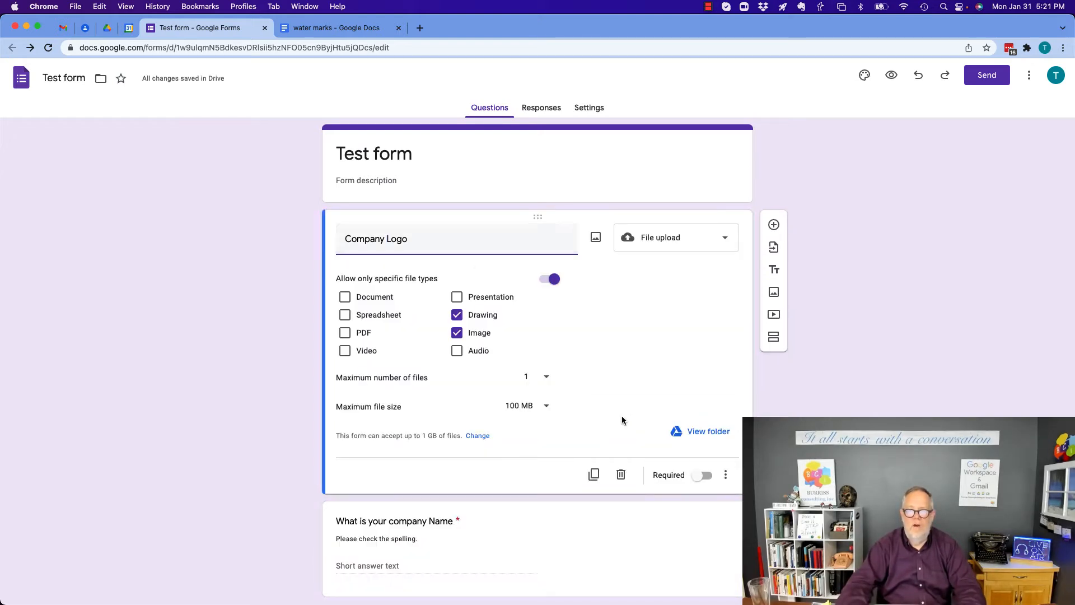
left_click(704, 476)
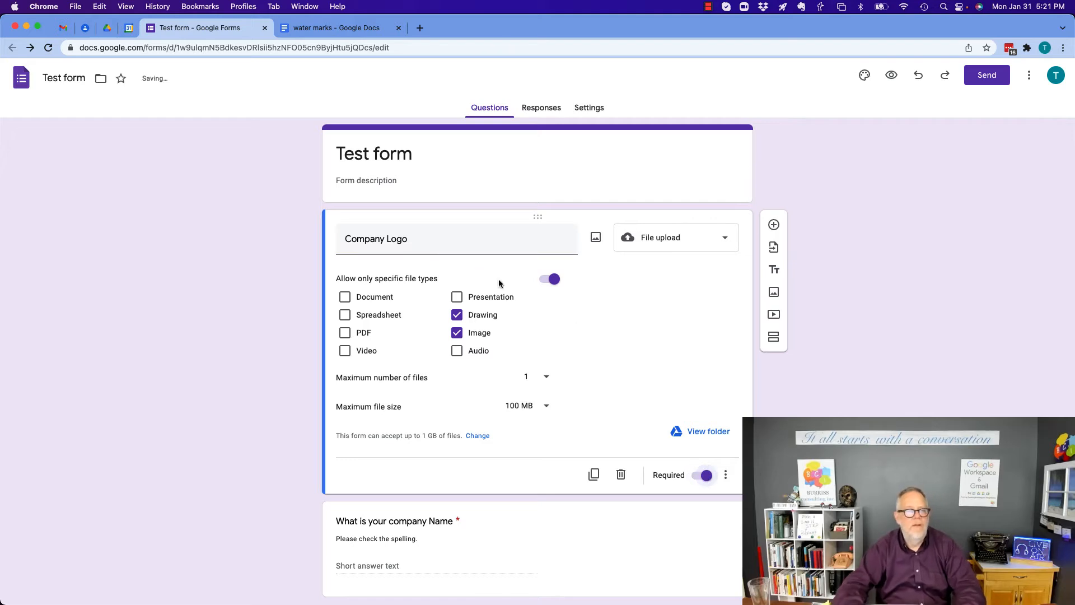
left_click(726, 475)
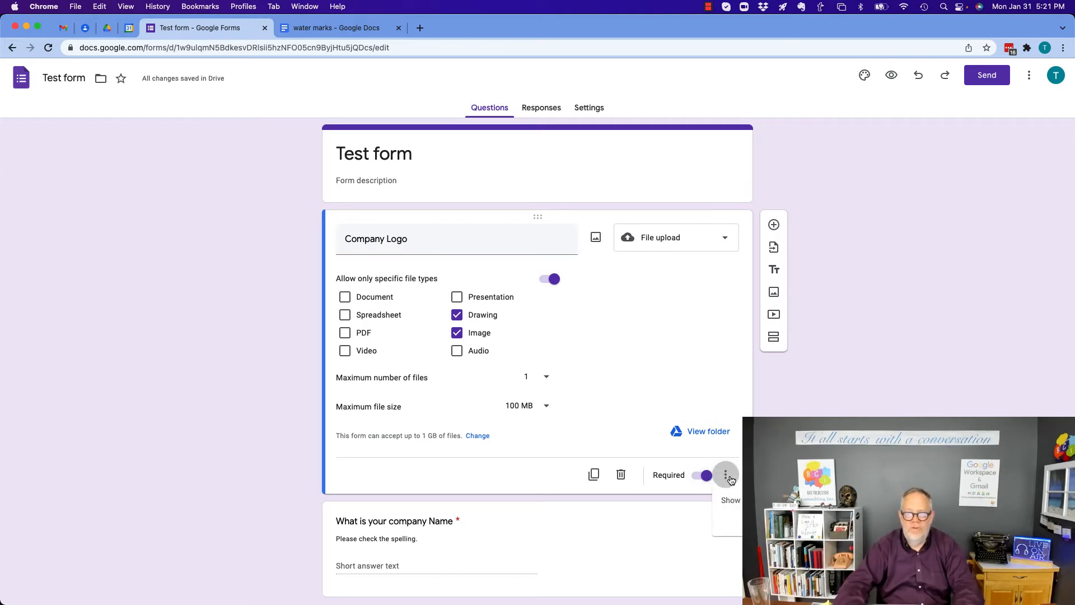
left_click(756, 520)
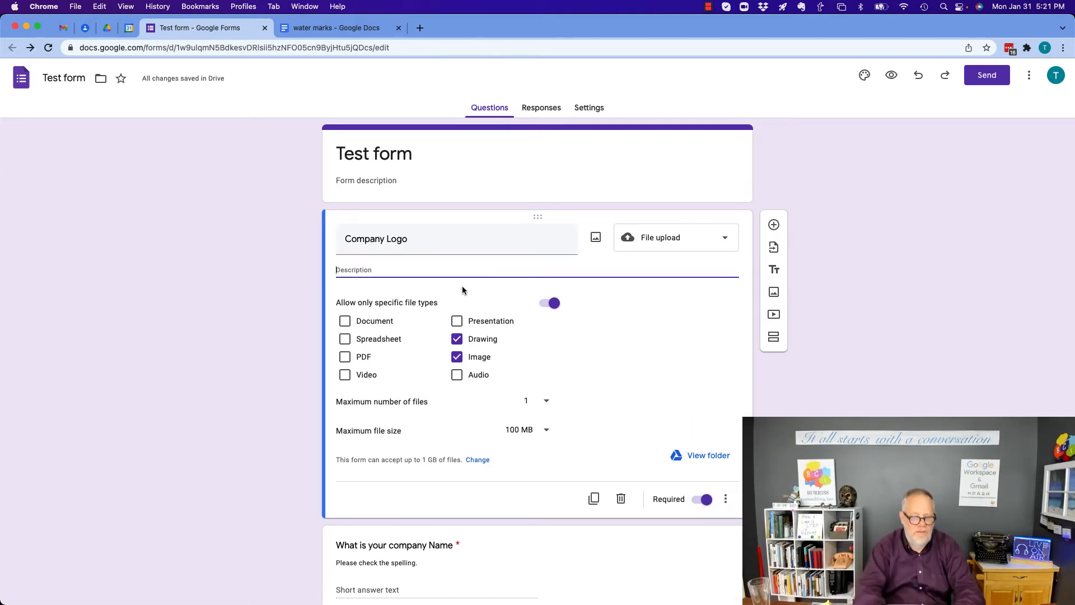
Enter the Company Logo description "Needs to be less than a 100MB file. Preferably a PNG or a JPG".
type("Needs to be le")
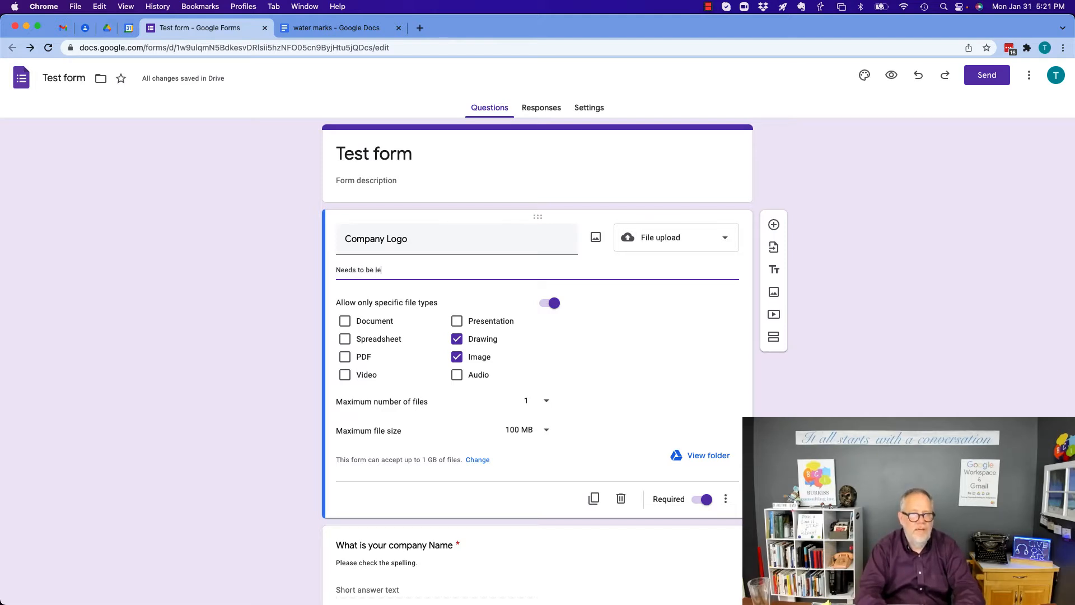
type("ss that")
key("BackSpace")
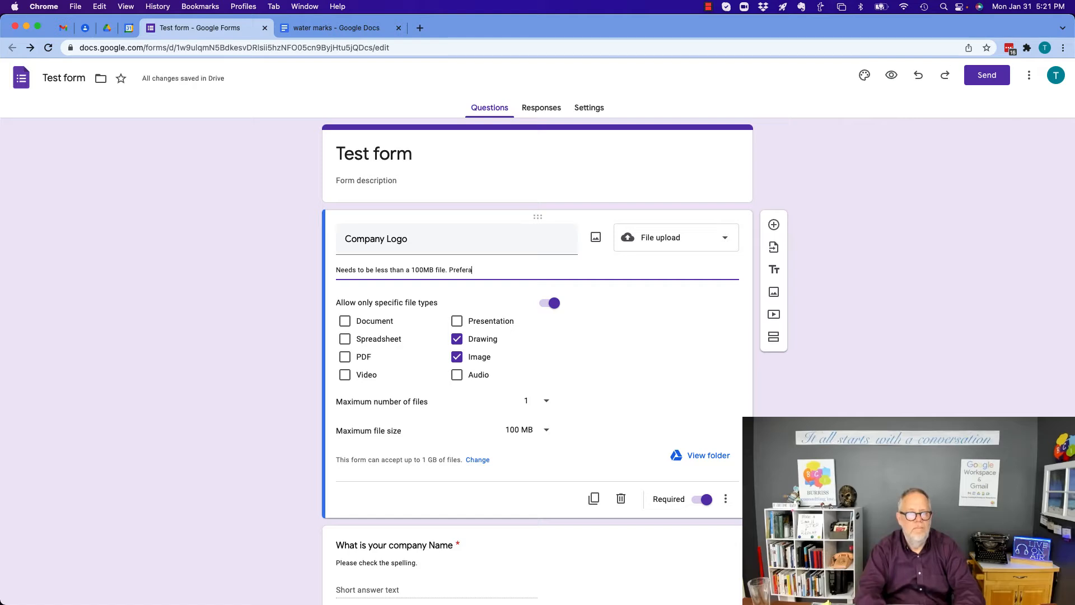
type("abbly a PNG or a")
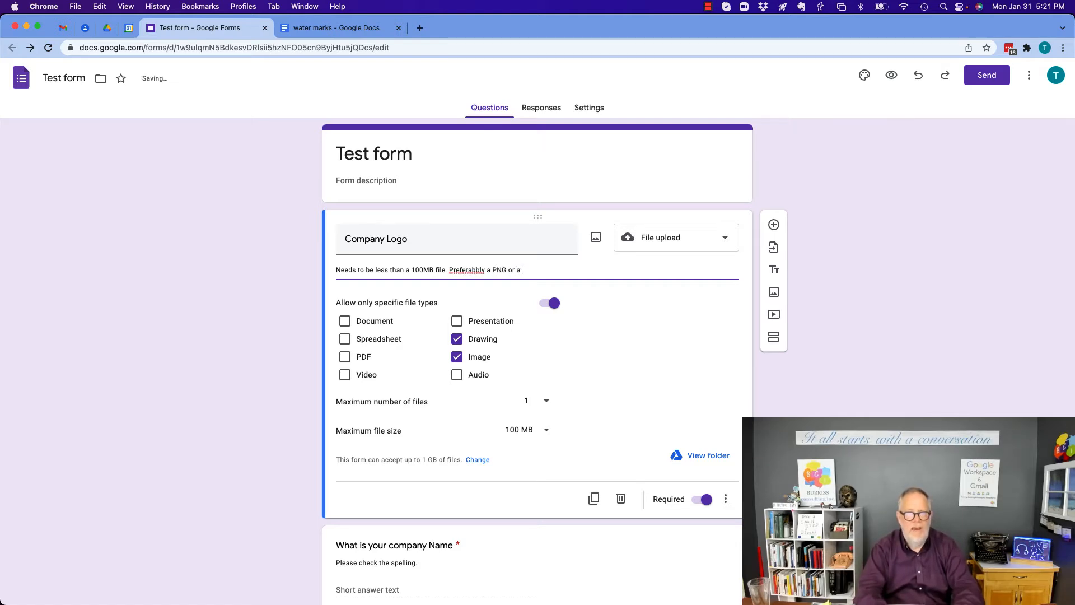
key("BackSpace")
key("BackSpace")
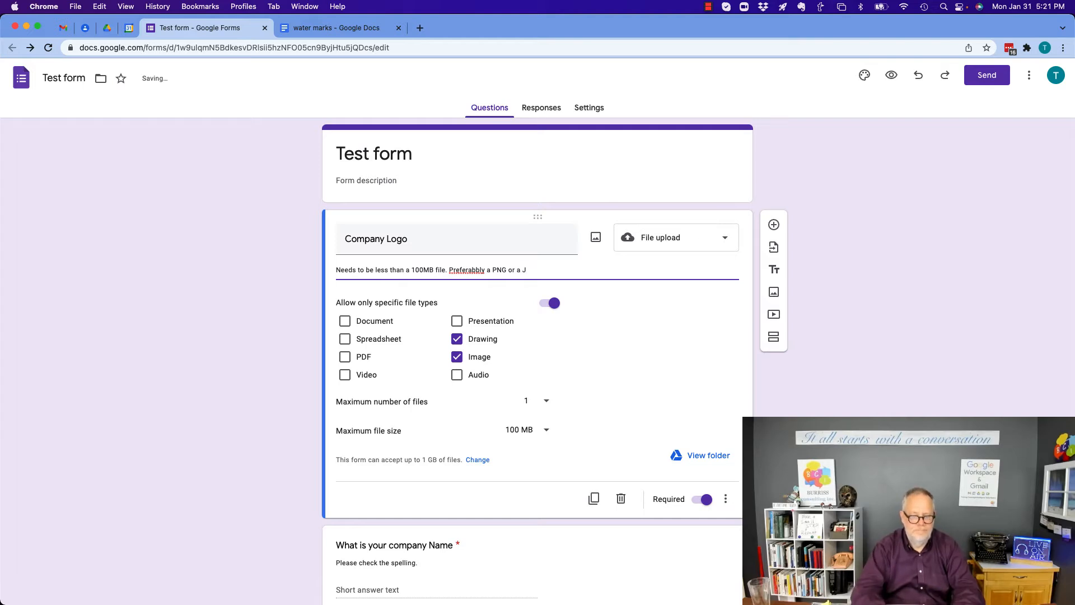
type("PG")
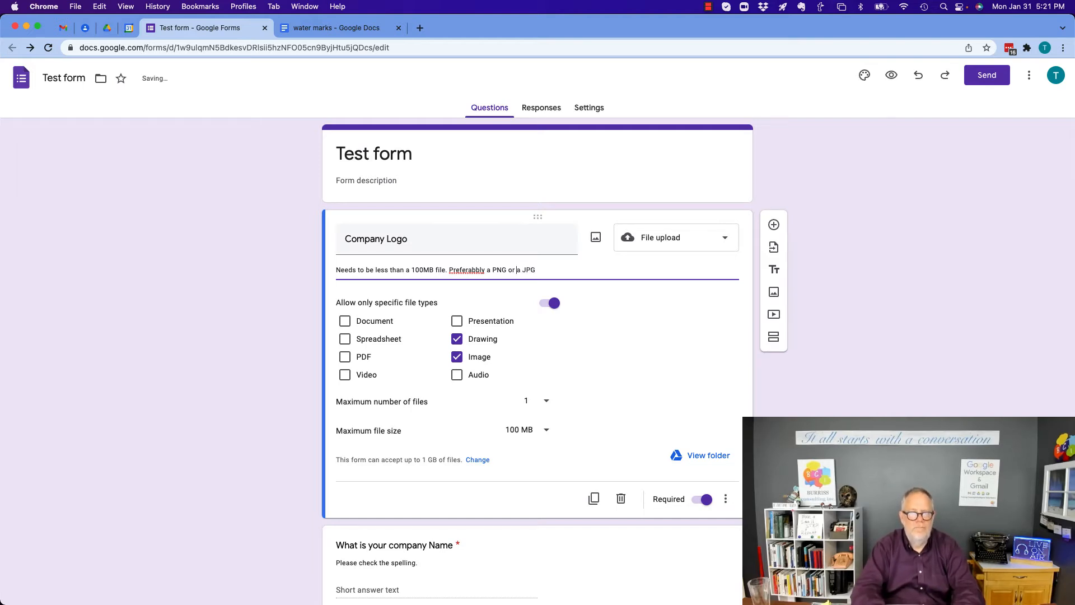
left_click(466, 271)
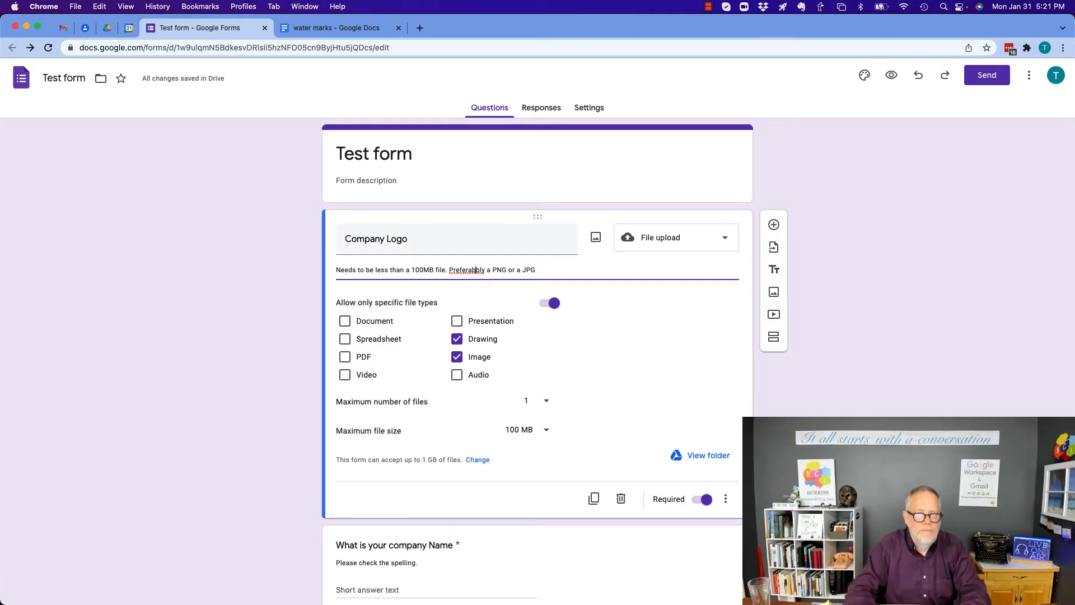
key("BackSpace")
left_click(616, 258)
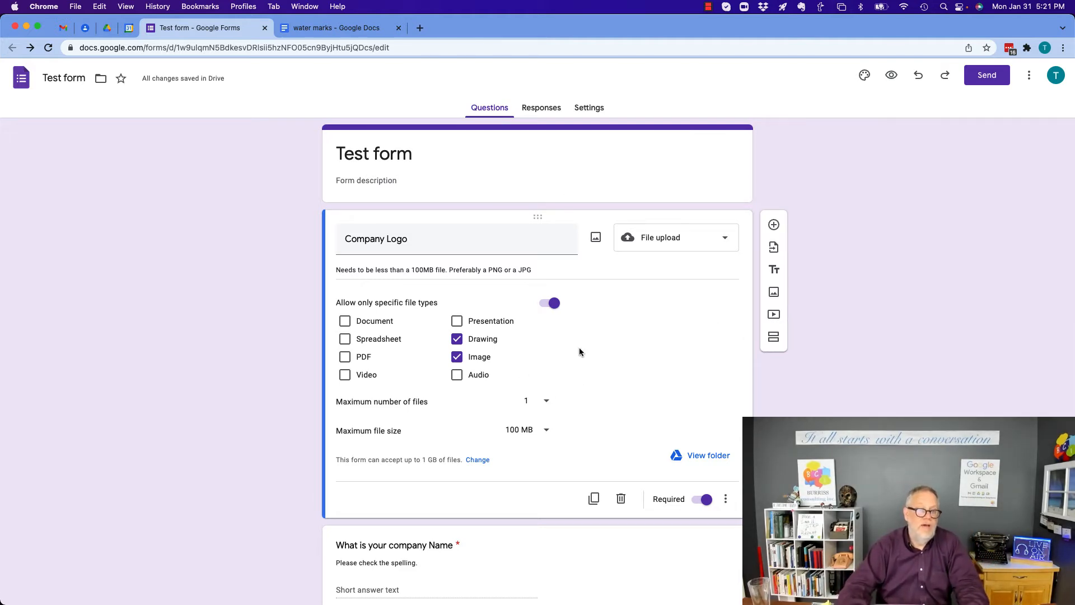
Preview the form and browse the device for a Company Logo file in Dropbox, inside the Images folder of BCI Images.
left_click(890, 76)
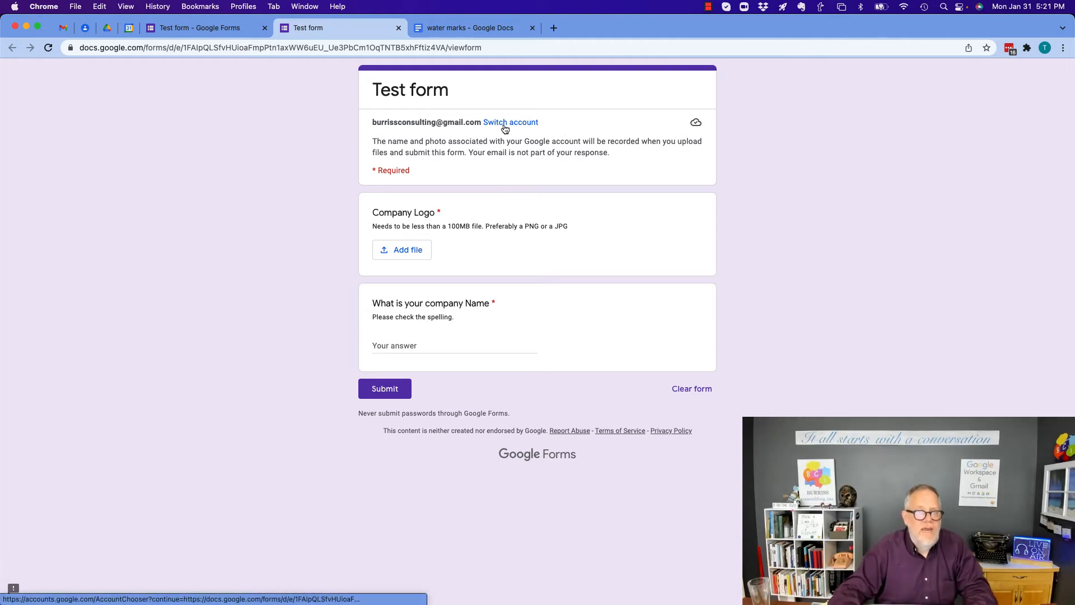
left_click(407, 255)
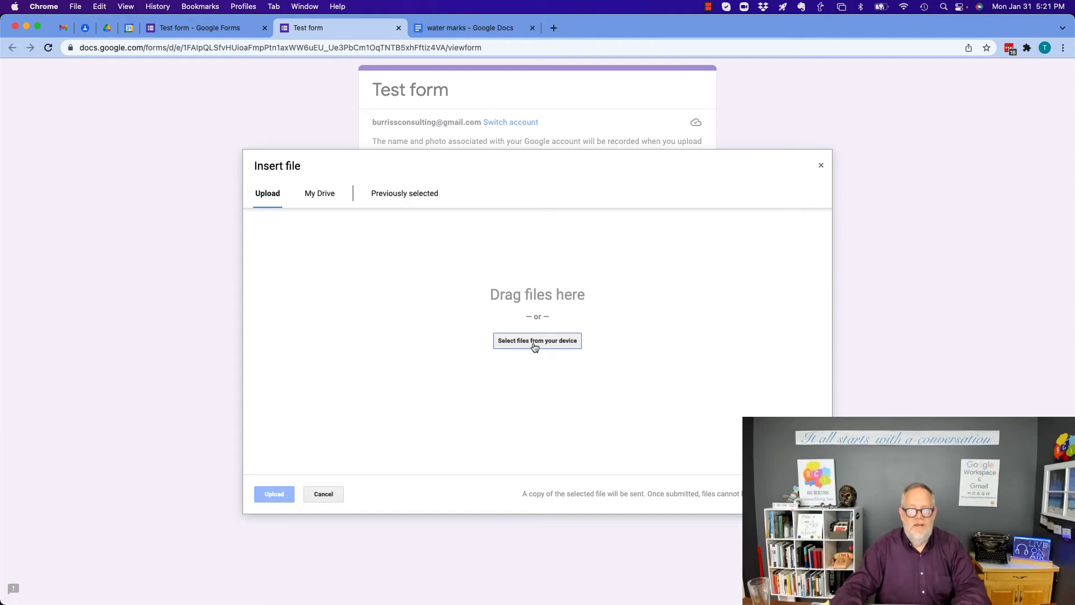
left_click(534, 343)
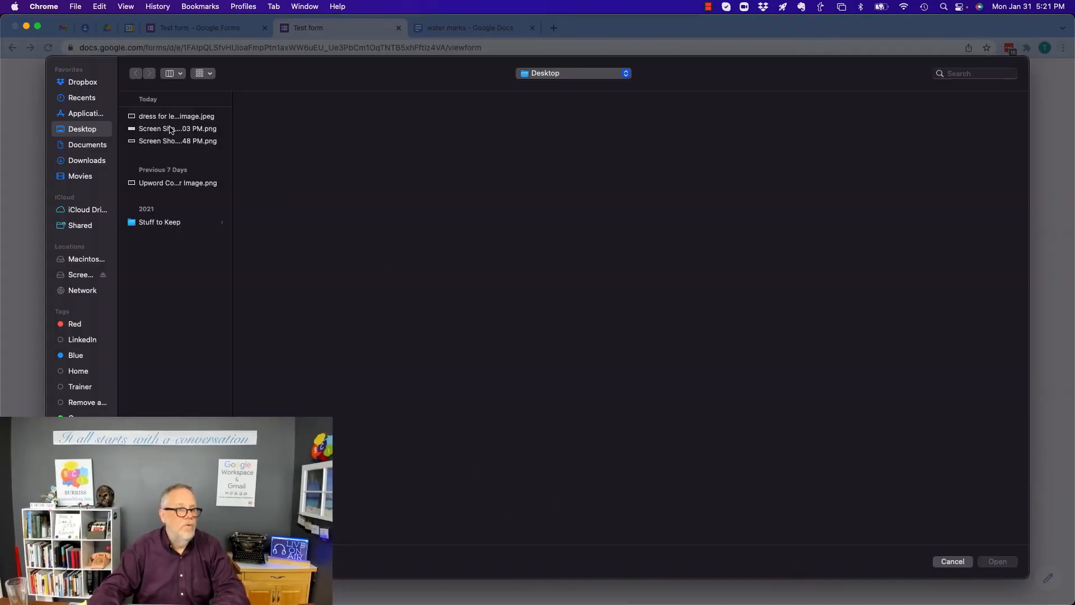
left_click(81, 85)
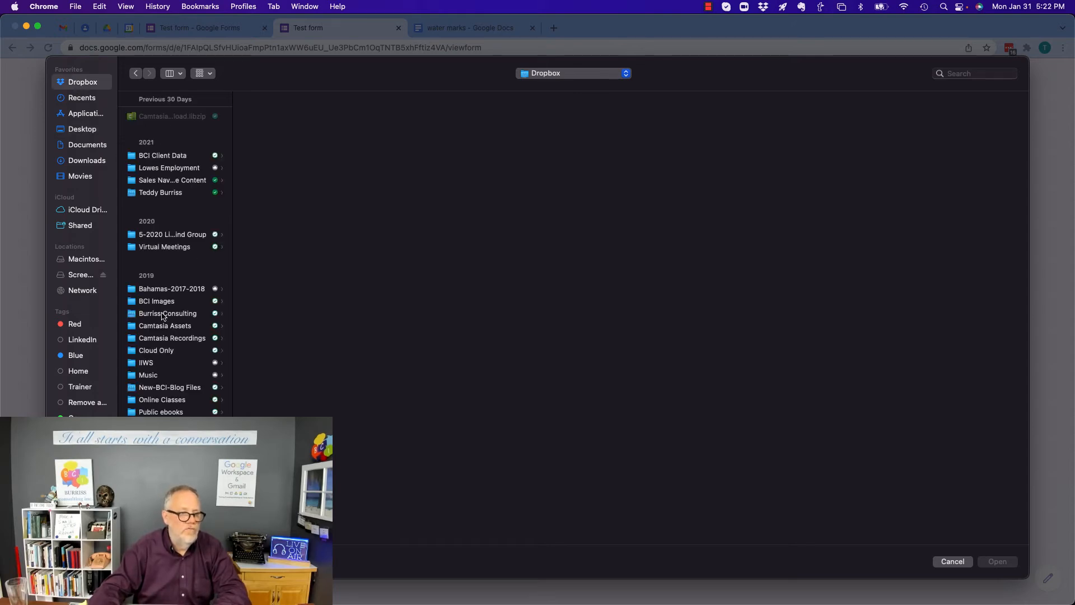
left_click(162, 312)
left_click(162, 303)
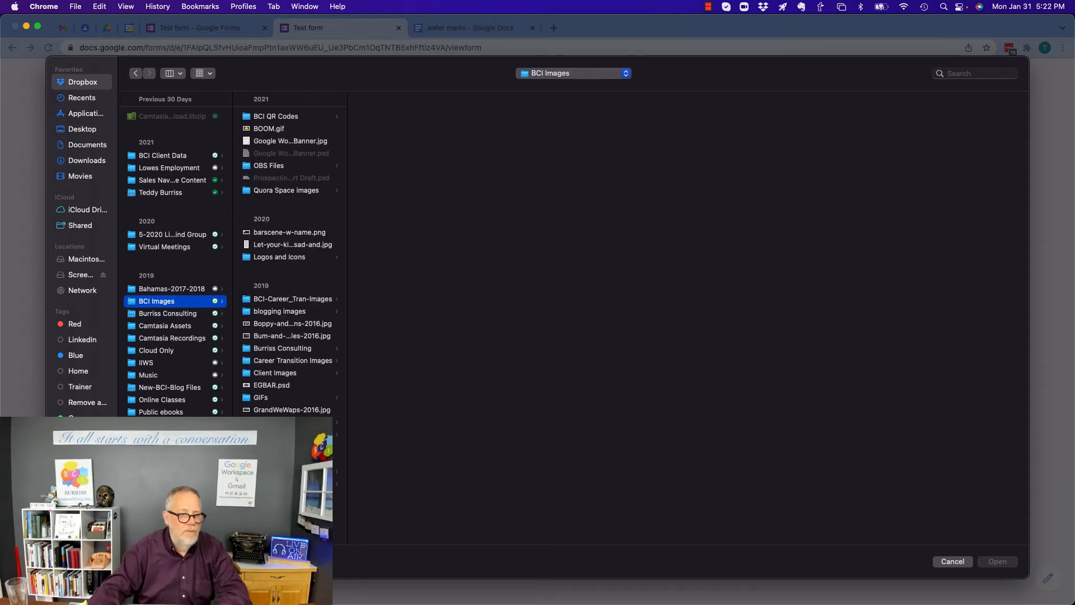
left_click(288, 421)
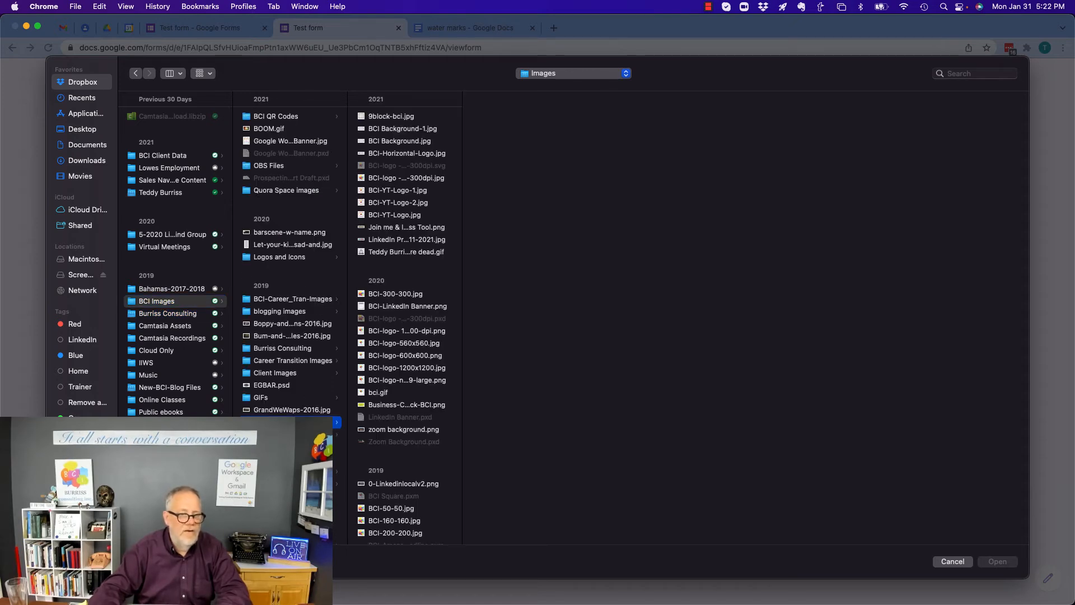
Compare the available logo images and upload "BCI-logo- 11x14-300-dpi.png" as the Company Logo answer.
left_click(403, 135)
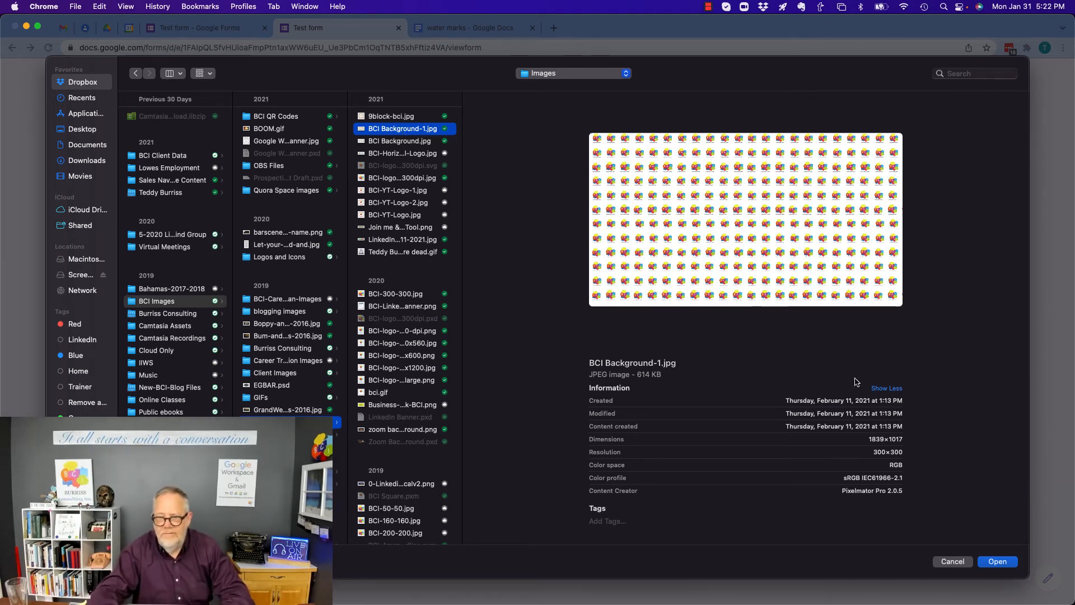
left_click(403, 145)
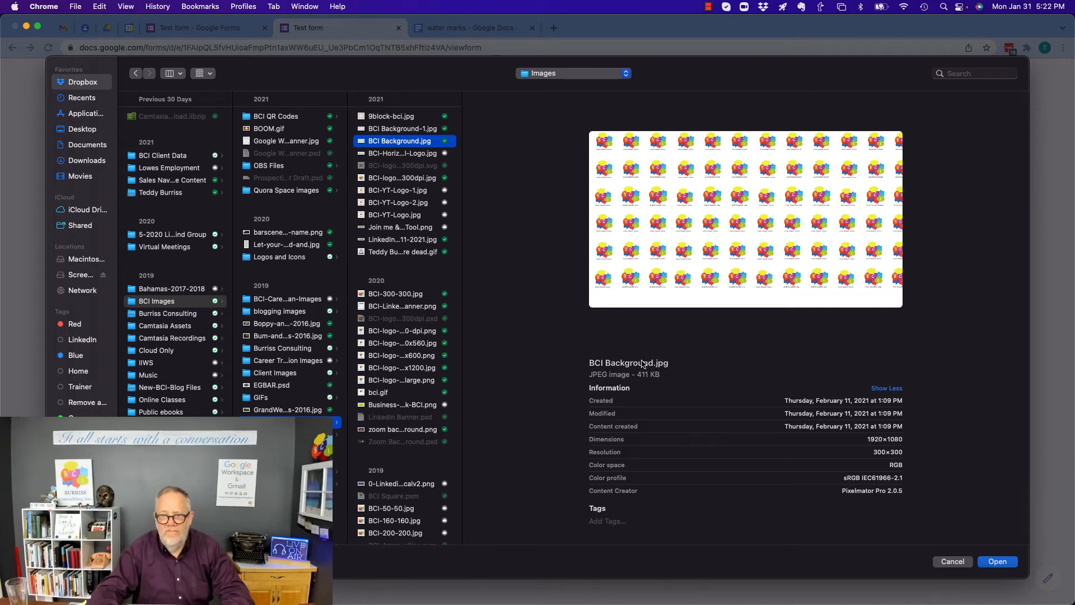
left_click(412, 155)
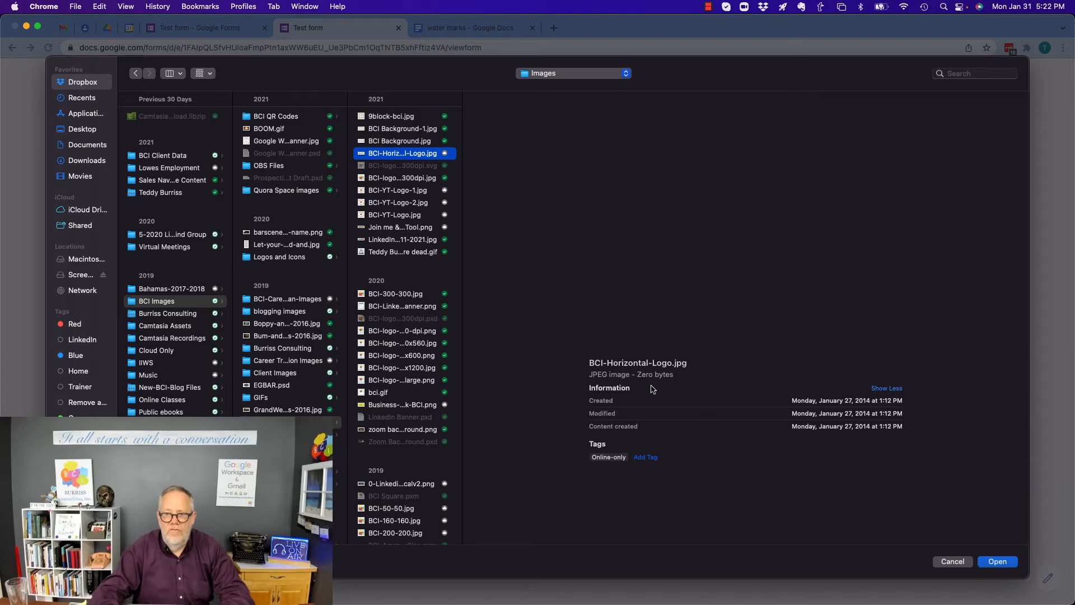
left_click(402, 330)
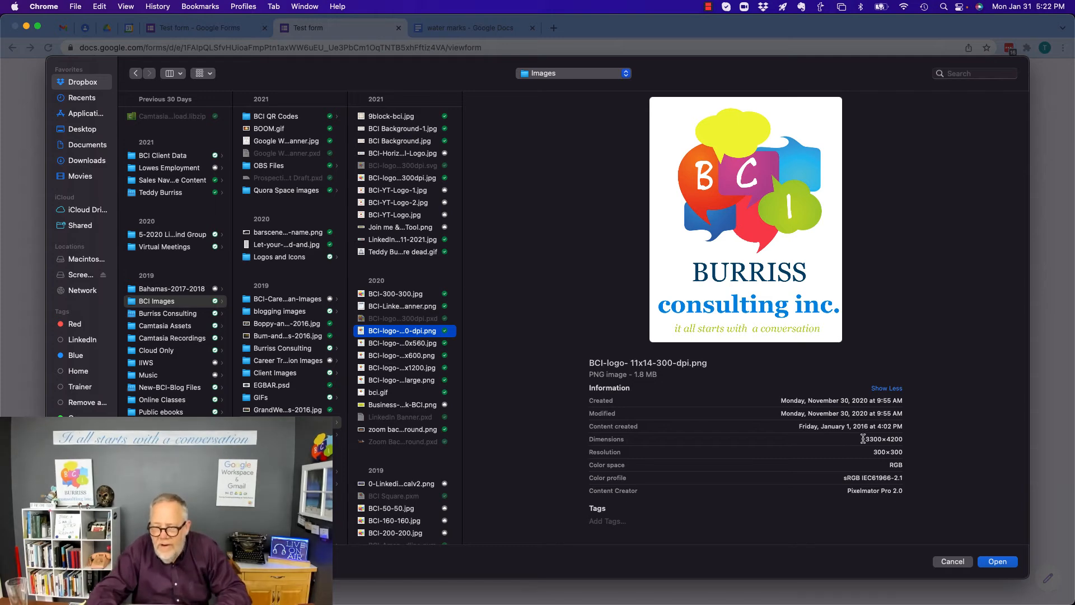
left_click_drag(851, 439, 910, 439)
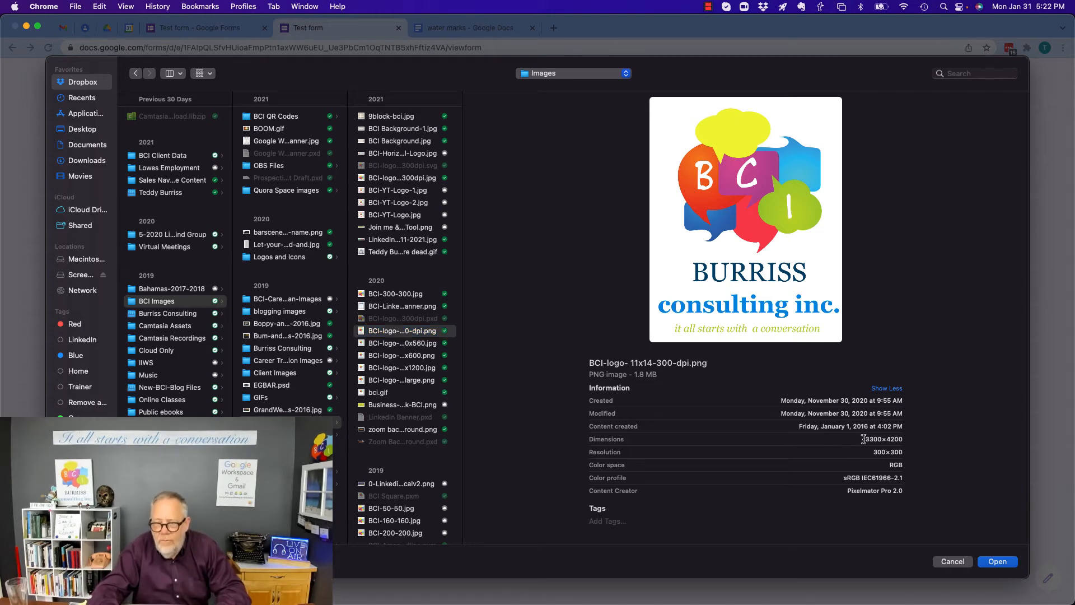
left_click(996, 562)
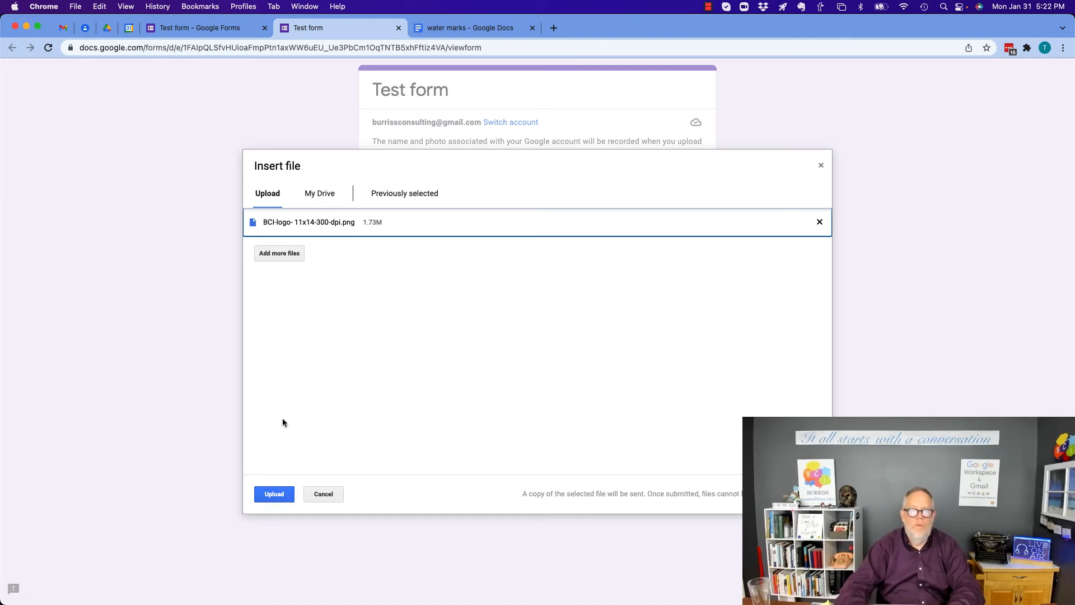
left_click(274, 494)
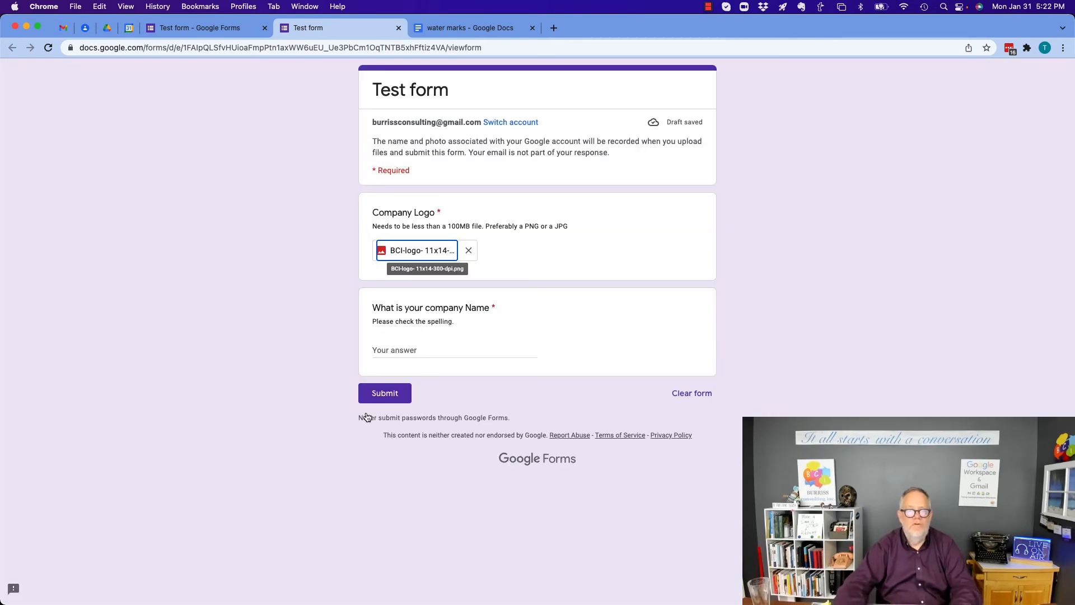
Answer the company name question with "Burriss Consulting, Inc.", submit the response and close the preview.
left_click(400, 350)
type("Burriss Consulting, Inc.")
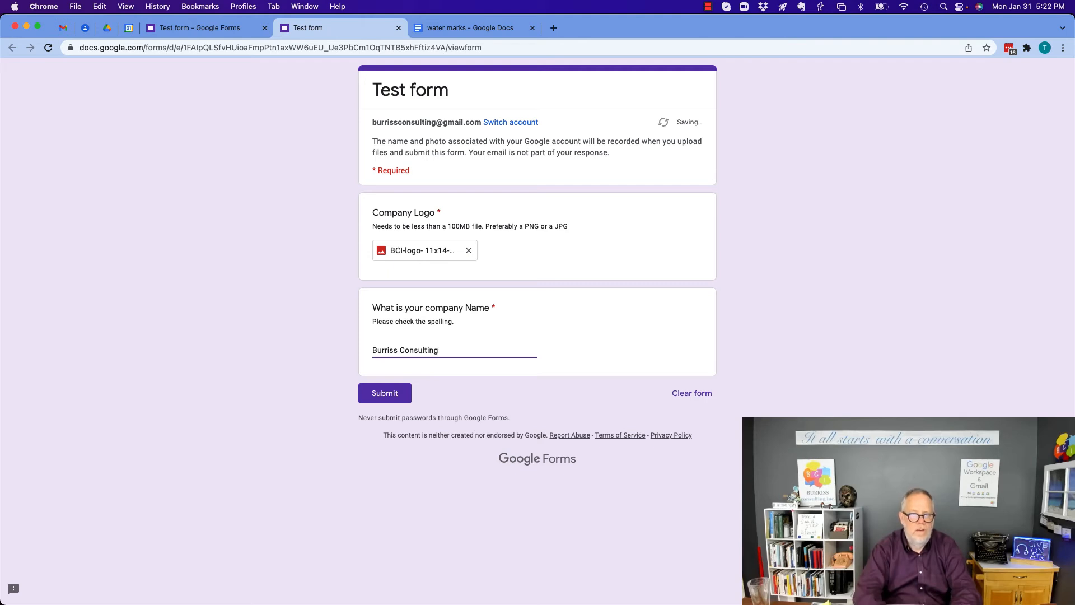
left_click(383, 393)
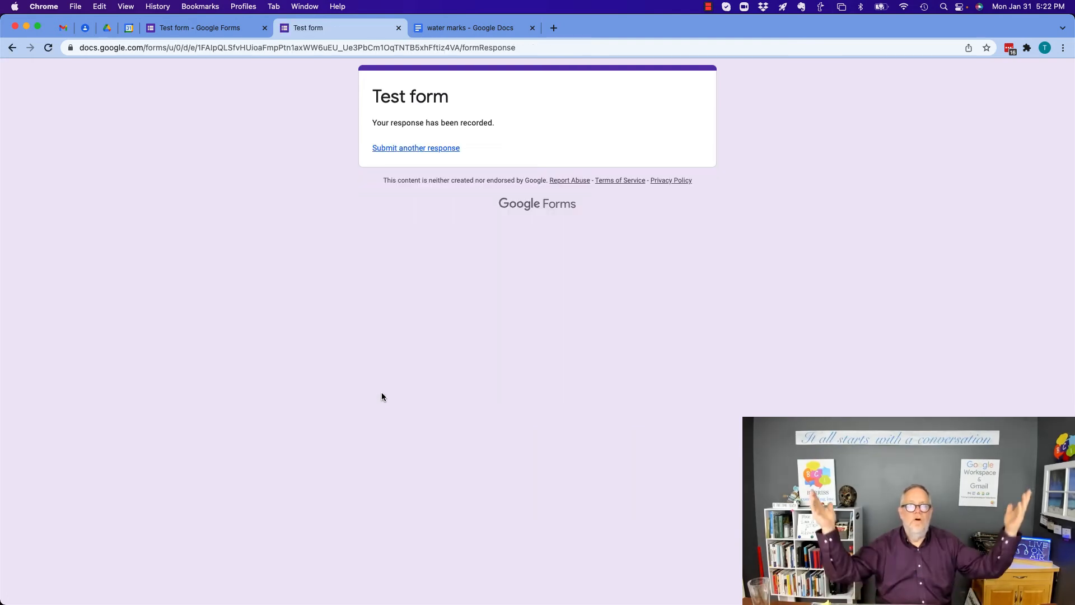
left_click(398, 28)
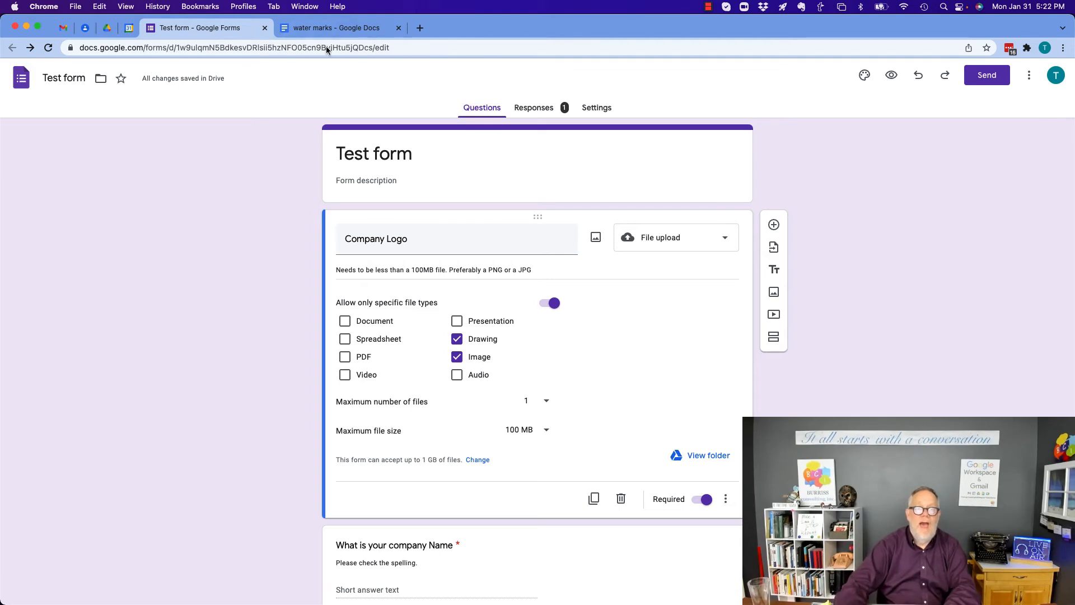
Review the form's responses, view the uploaded logo image in its Drive folder and return to the form.
left_click(542, 115)
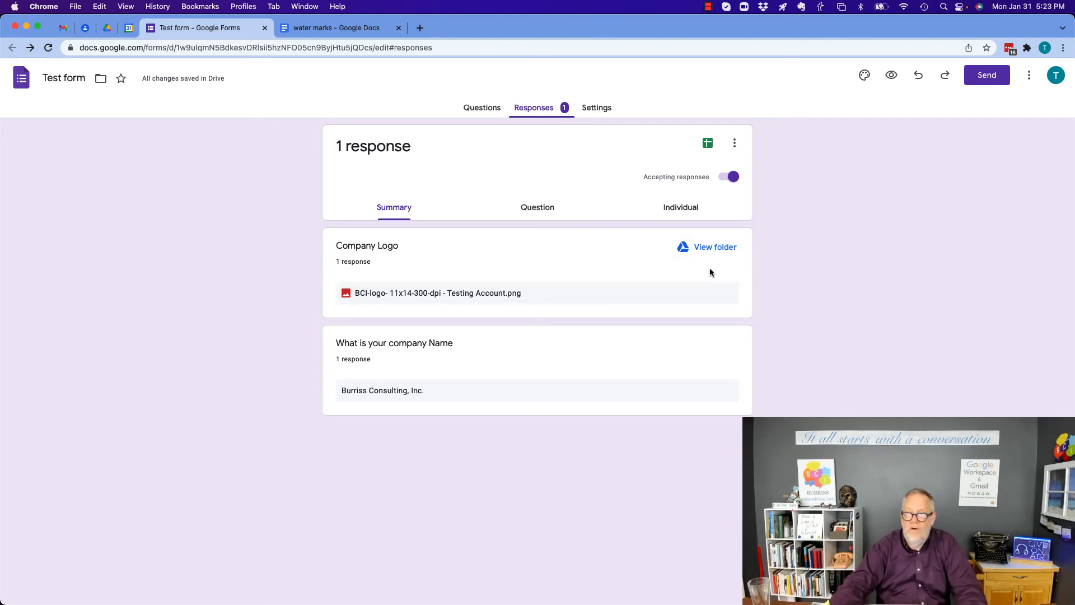
left_click(715, 249)
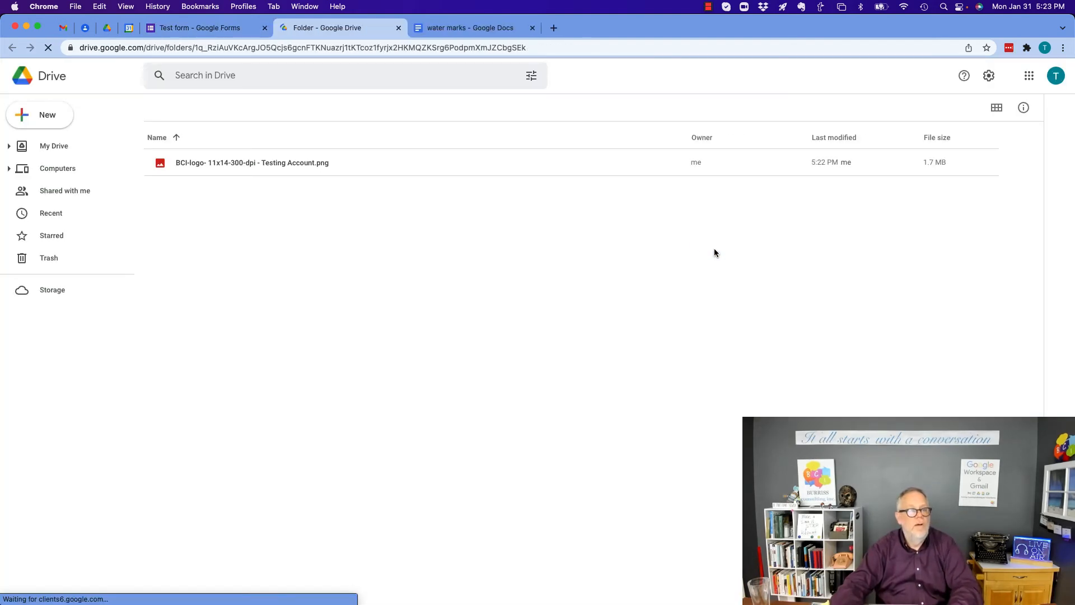
left_click(255, 165)
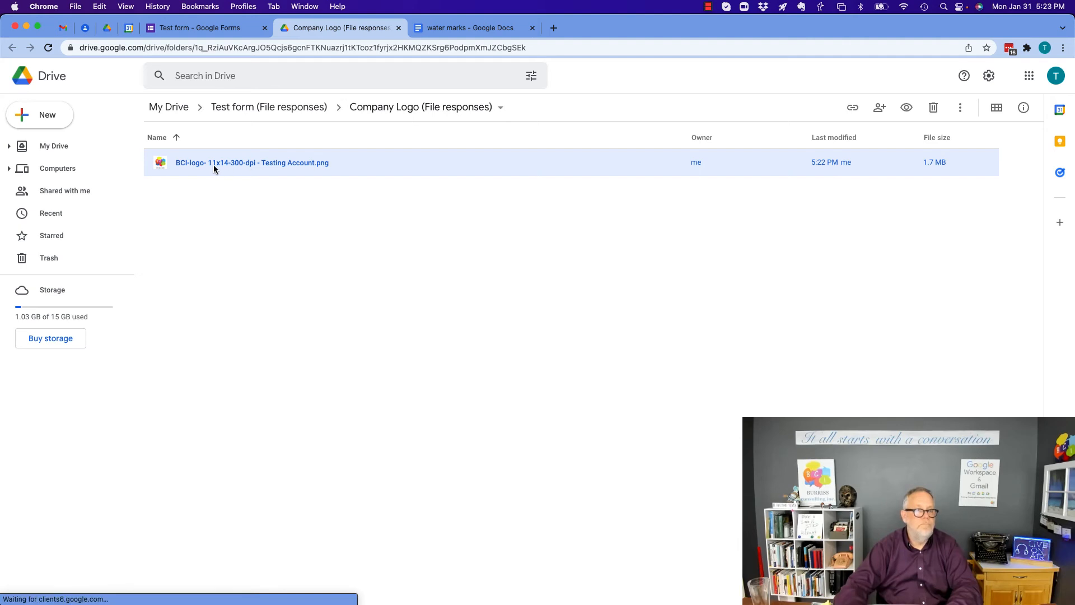
double_click(184, 165)
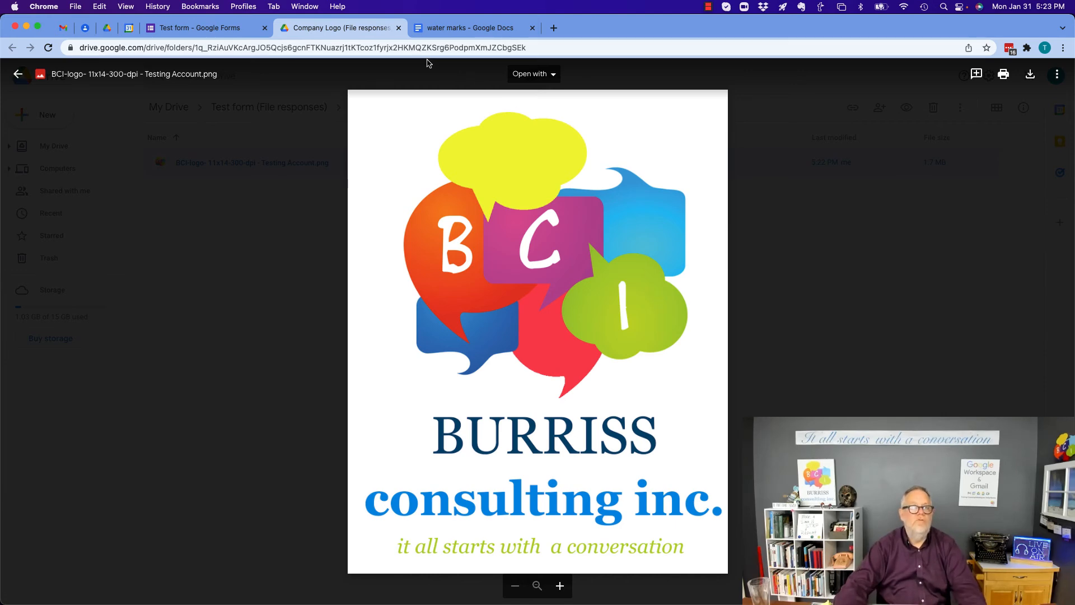
left_click(18, 74)
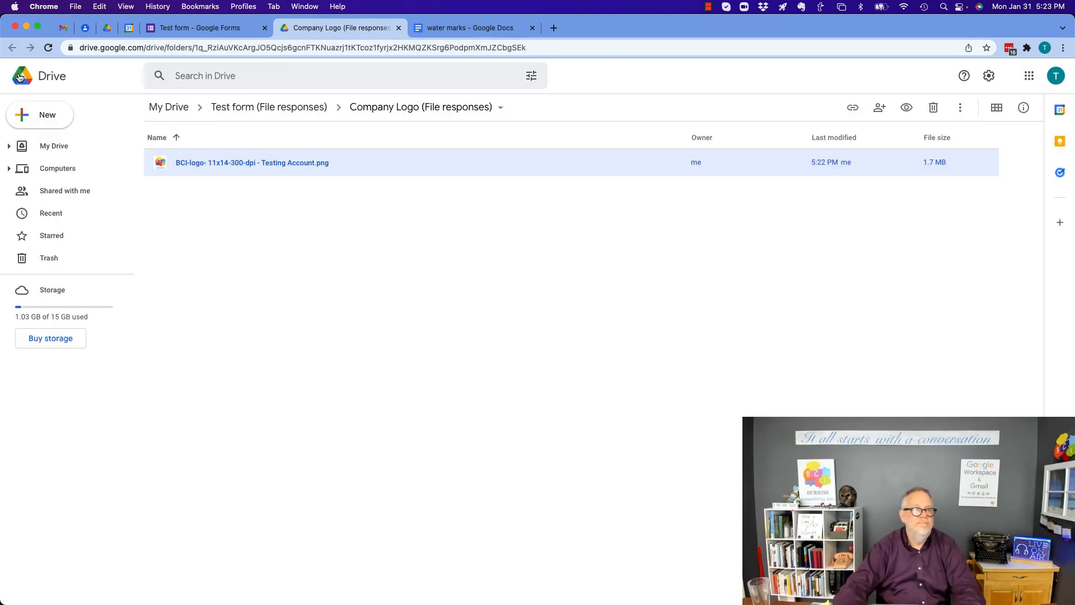
left_click(398, 28)
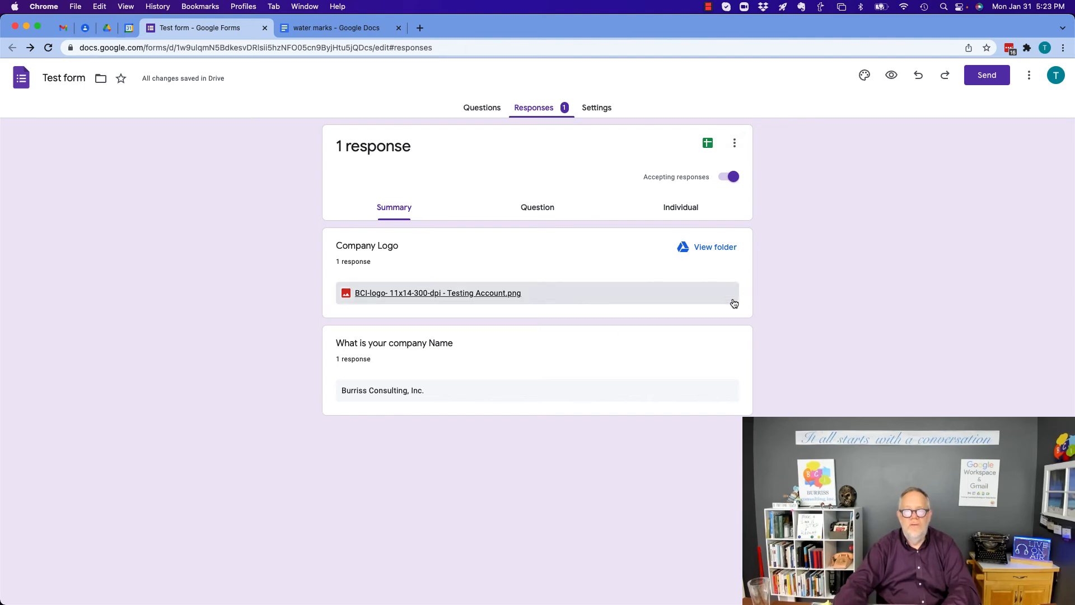
Add a blank multiple choice question below Company Logo, review the available question types and reselect the Company Logo question.
left_click(481, 107)
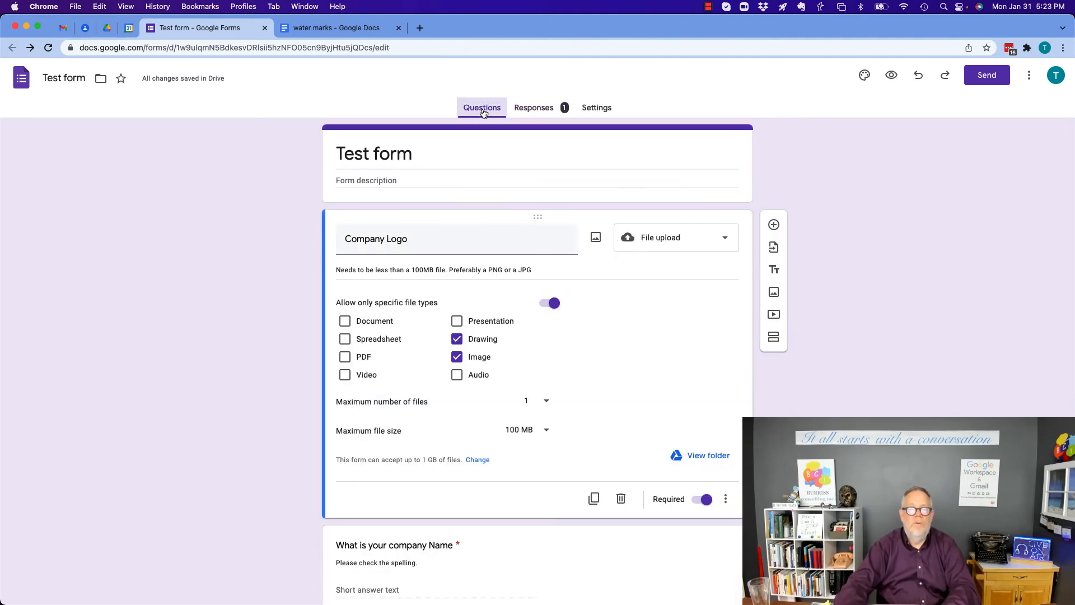
left_click(774, 225)
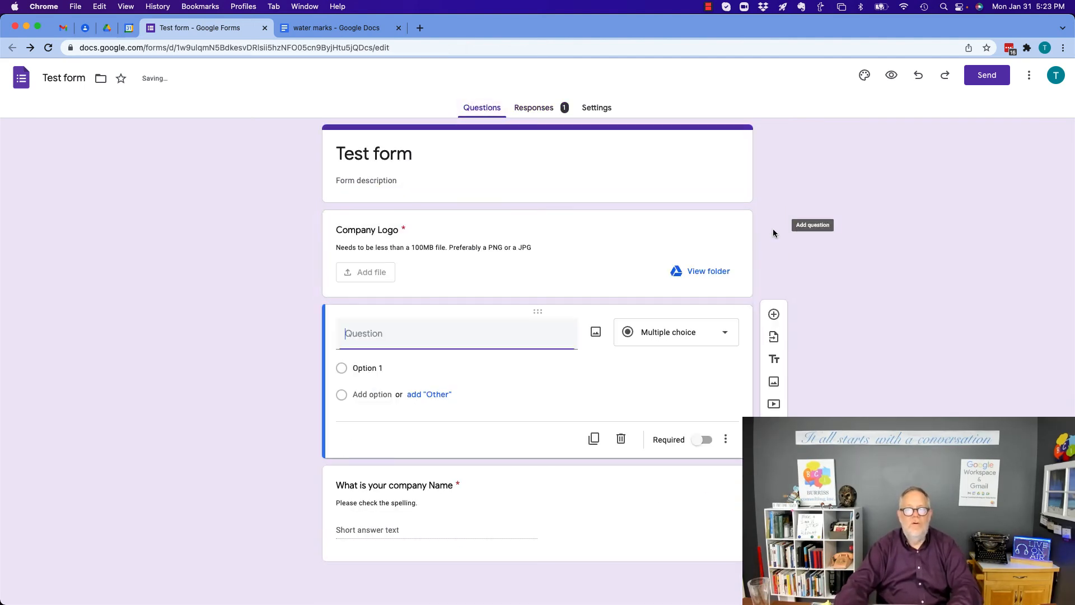
left_click(678, 341)
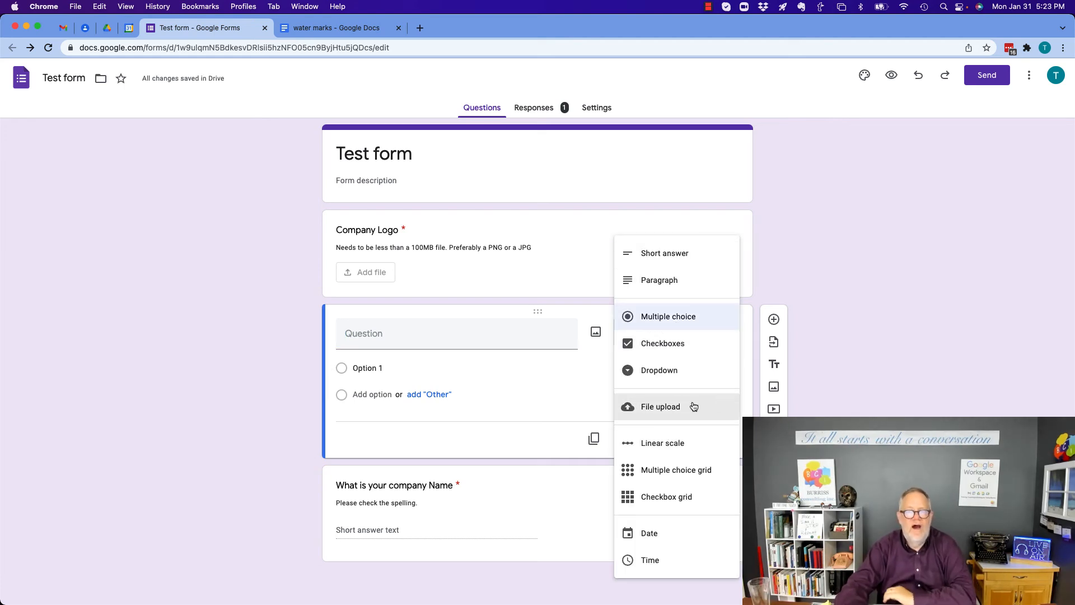
left_click(794, 271)
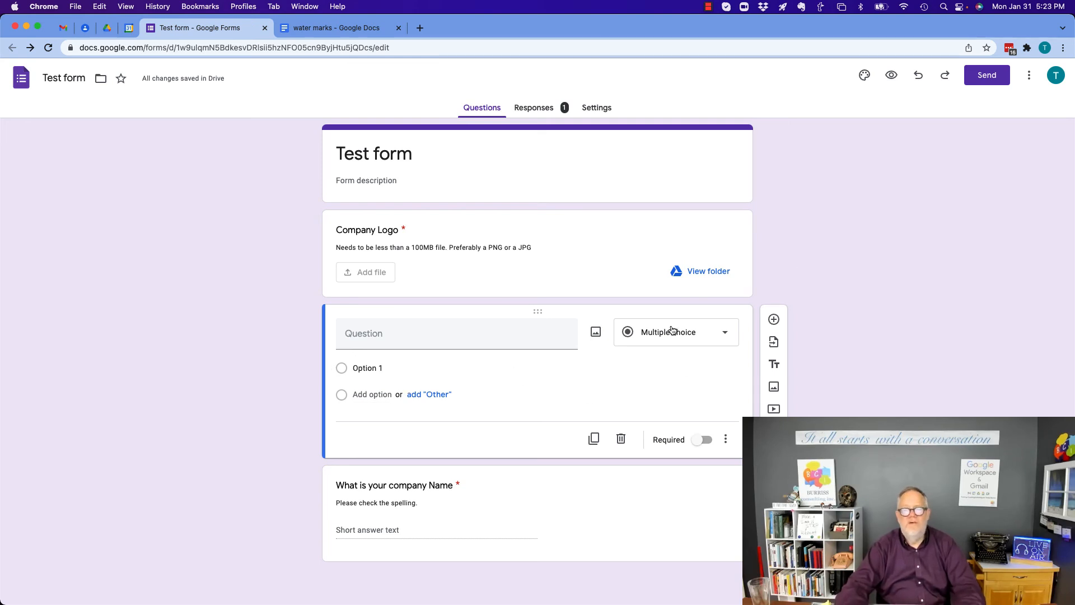
left_click(508, 279)
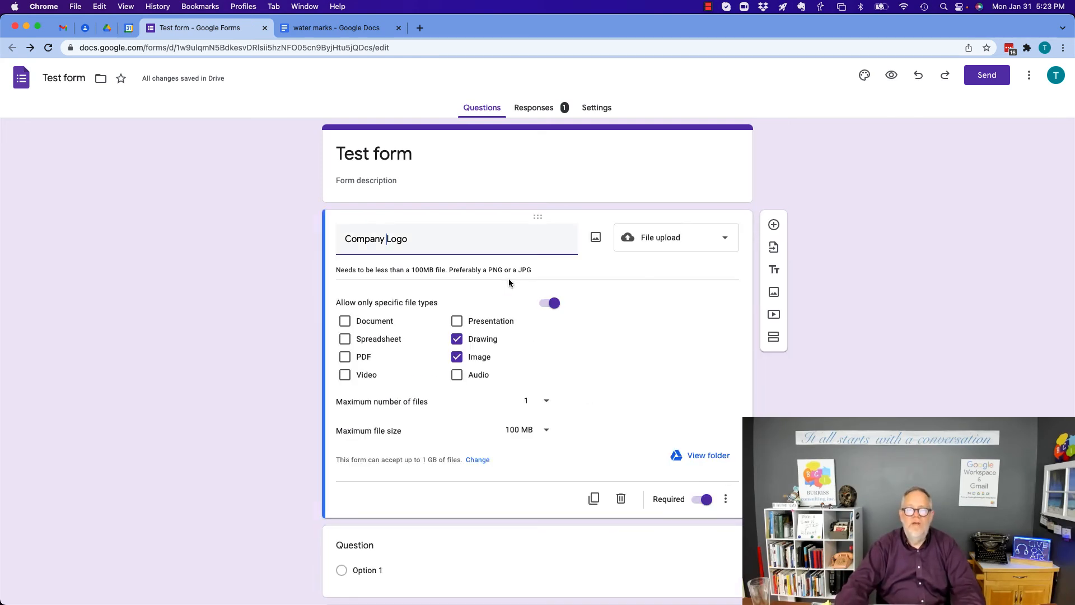